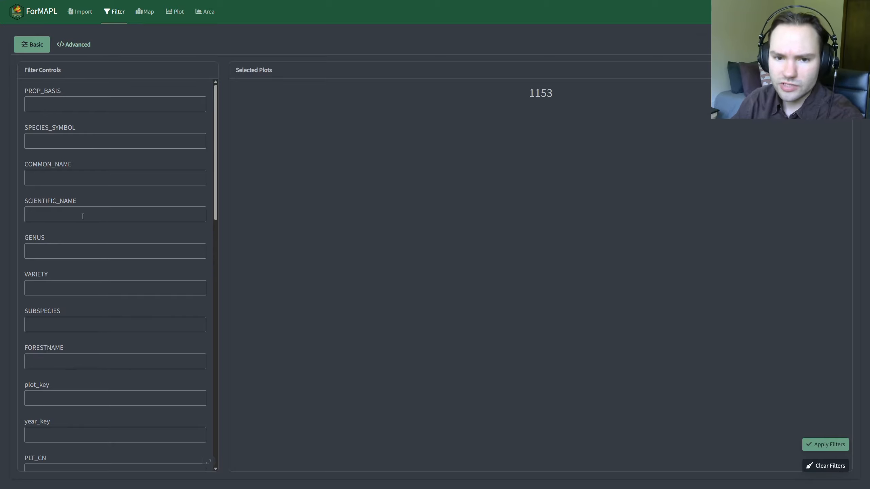
Step: Filter the plots to COUNTYCD values 5 and 11, apply the filter, and show the selected plots on the map
scroll(83, 216, "down", 20)
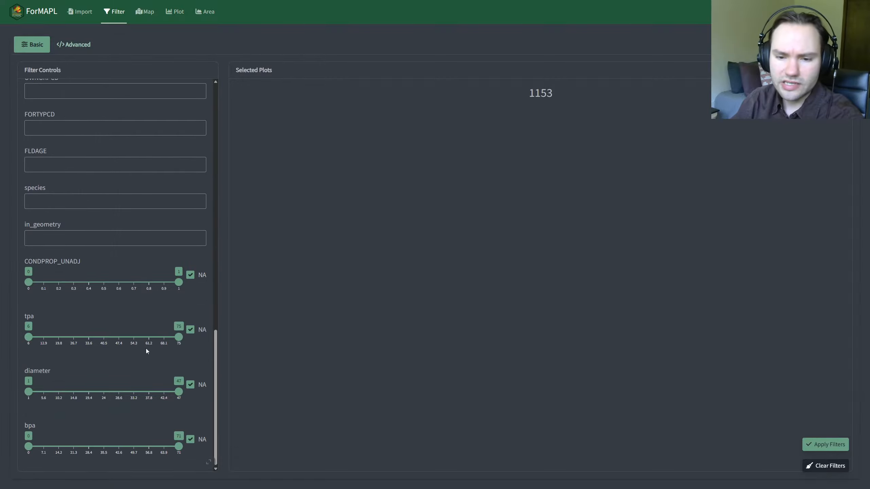
scroll(84, 384, "up", 18)
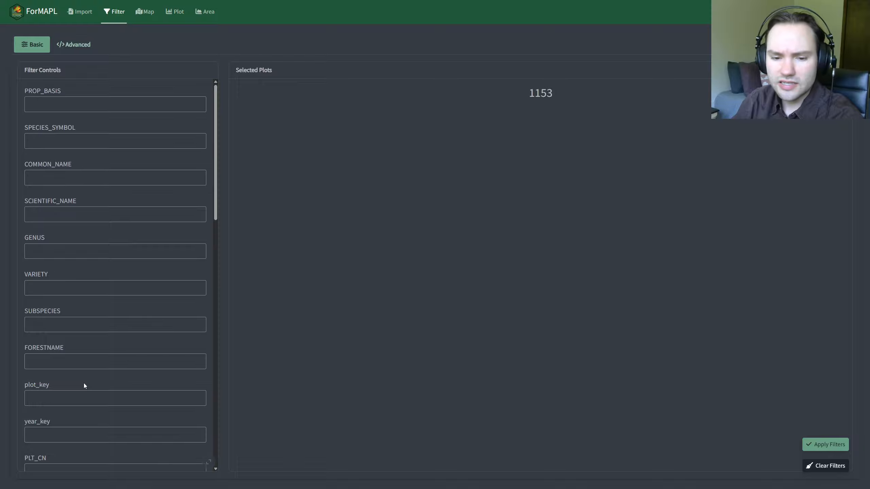
scroll(83, 386, "down", 6)
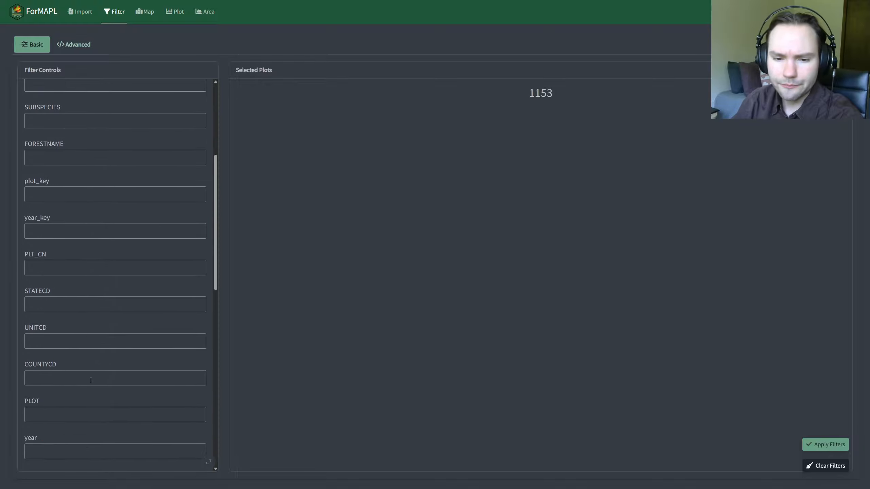
left_click(91, 380)
scroll(80, 372, "down", 2)
left_click(63, 350)
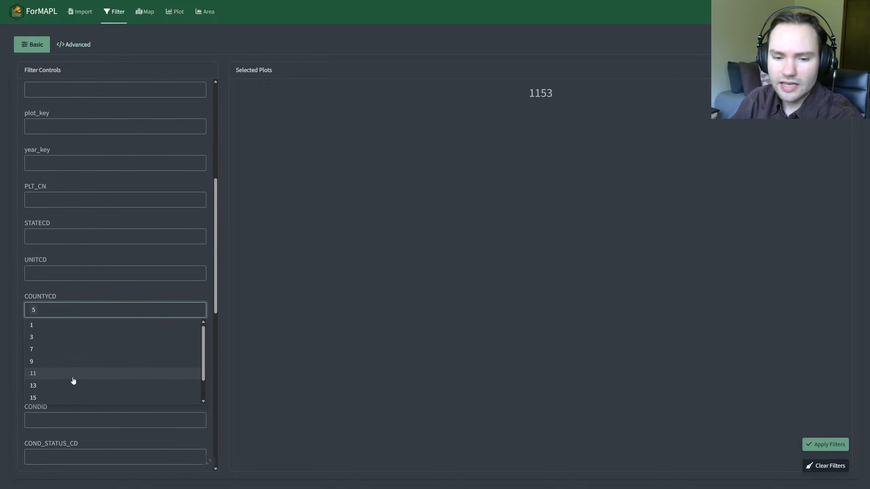
left_click(73, 374)
left_click(9, 349)
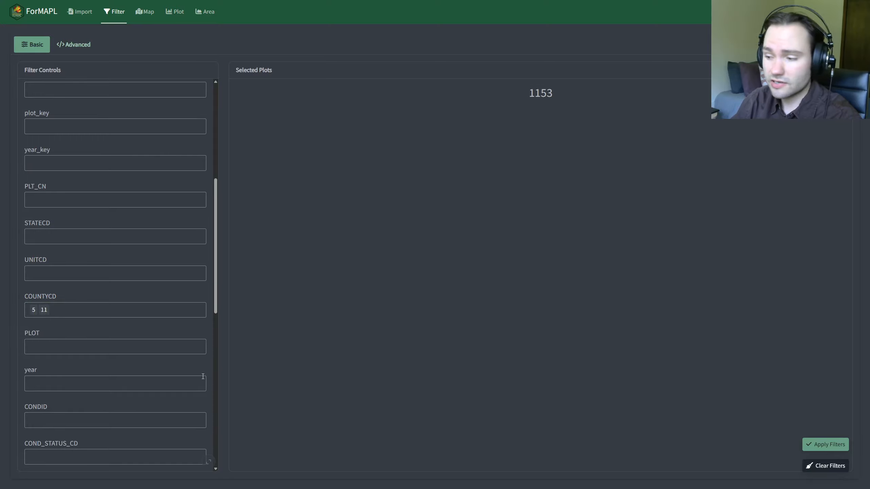
left_click(822, 445)
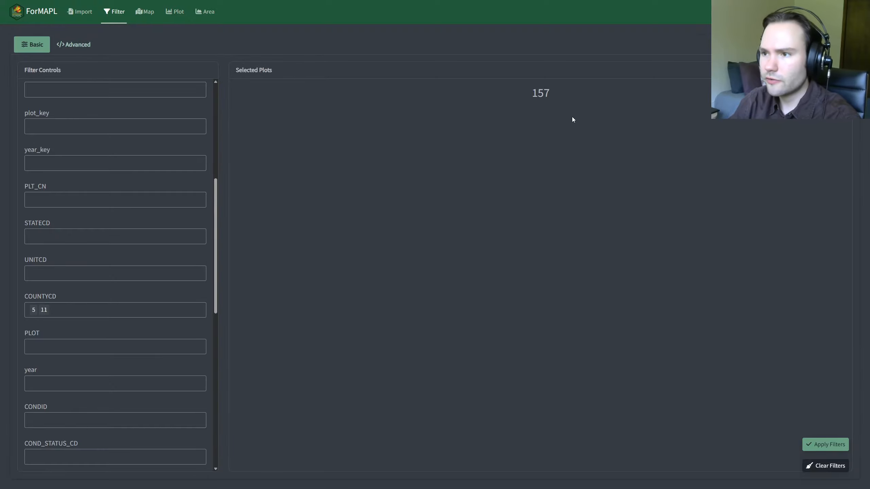
left_click(145, 11)
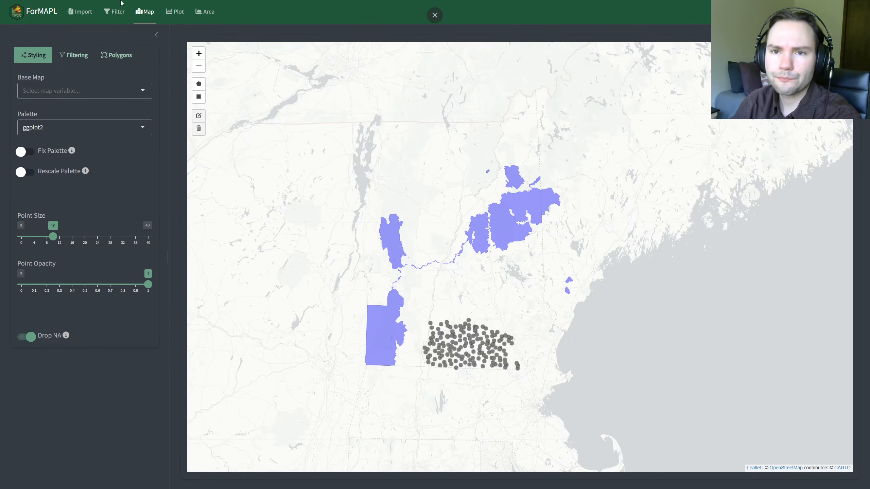
Step: Replace the county filter with SCIENTIFIC_NAME Acer saccharum, apply it, and show the selected plots on the map
left_click(111, 11)
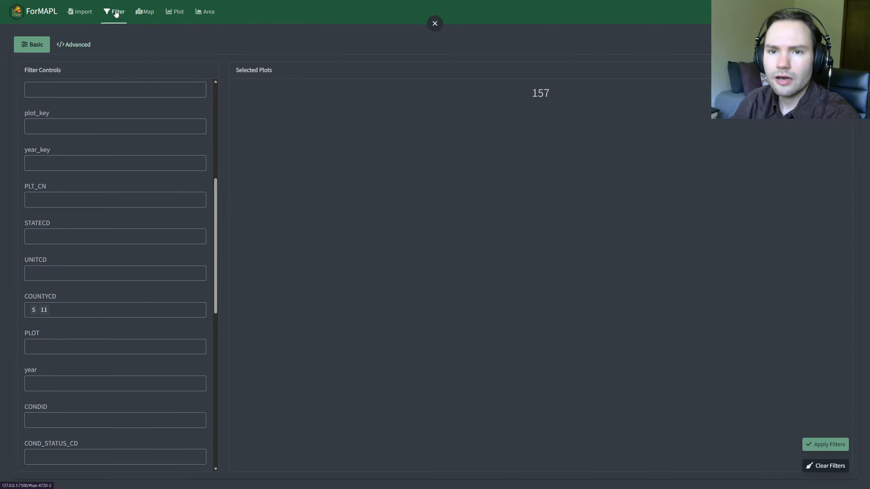
left_click(838, 466)
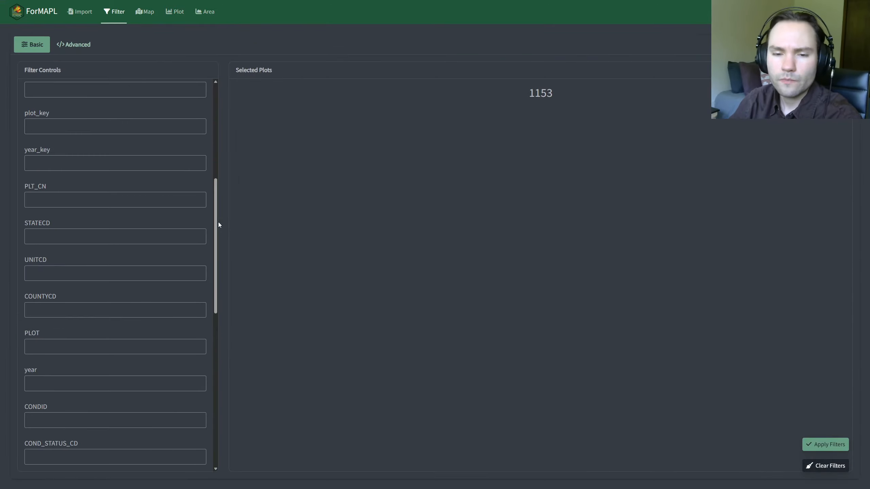
scroll(151, 211, "up", 6)
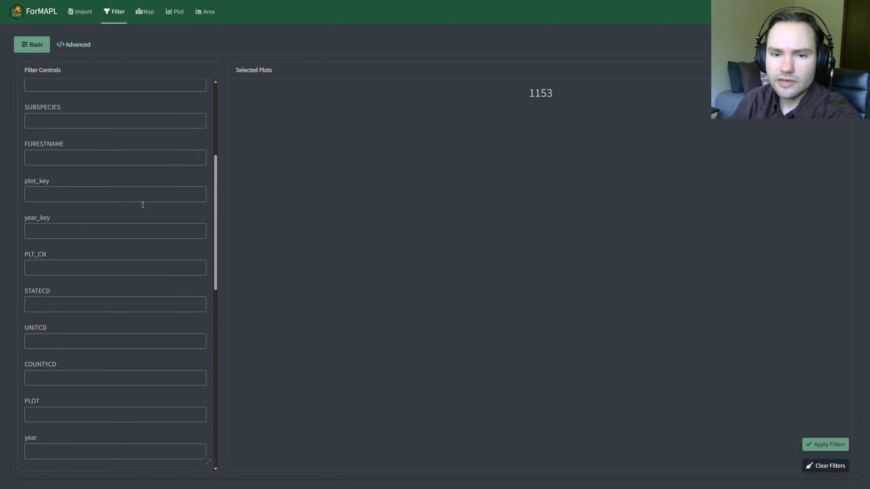
scroll(141, 207, "up", 3)
left_click(136, 213)
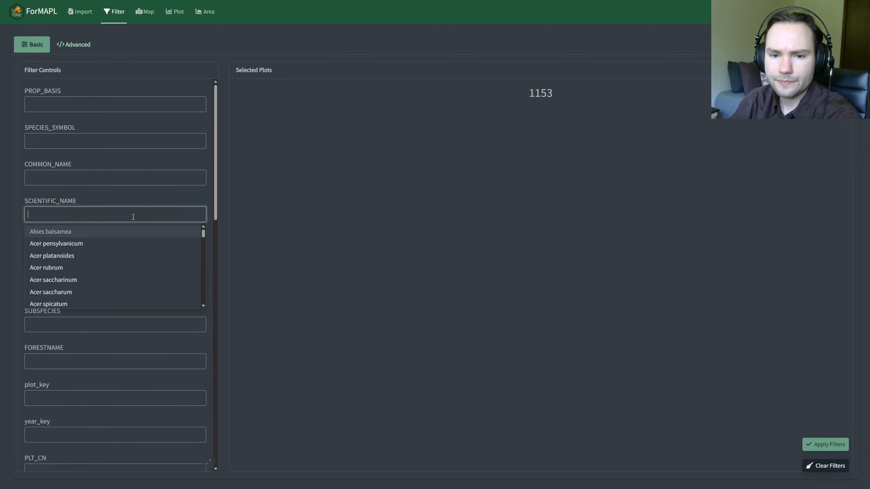
left_click(102, 293)
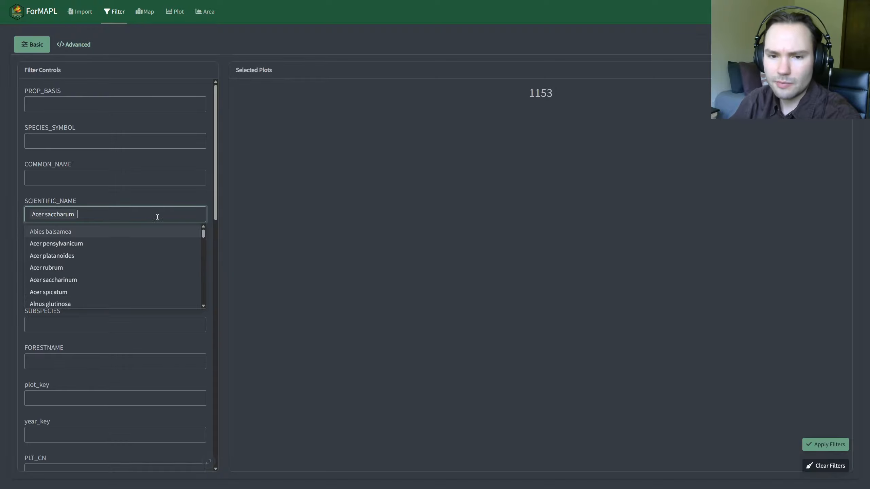
left_click(138, 191)
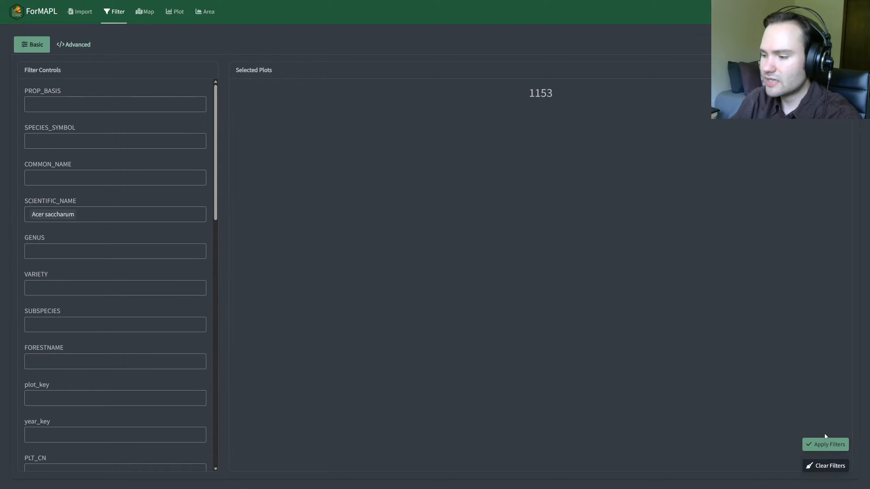
left_click(825, 444)
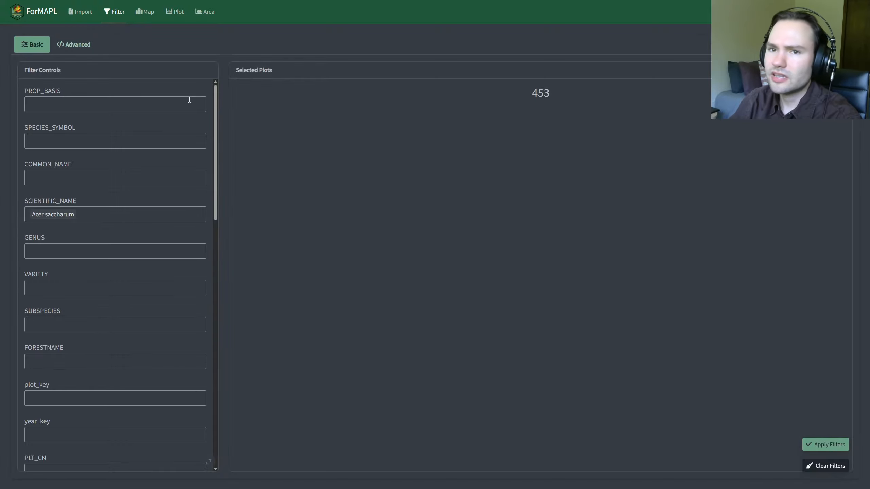
left_click(145, 12)
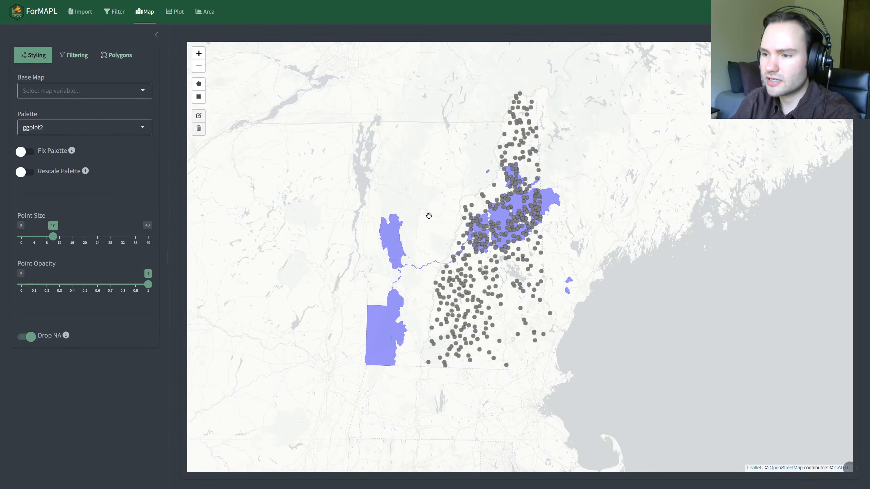
Step: Clear the basic filters and switch to the advanced where-clause builder
left_click(114, 10)
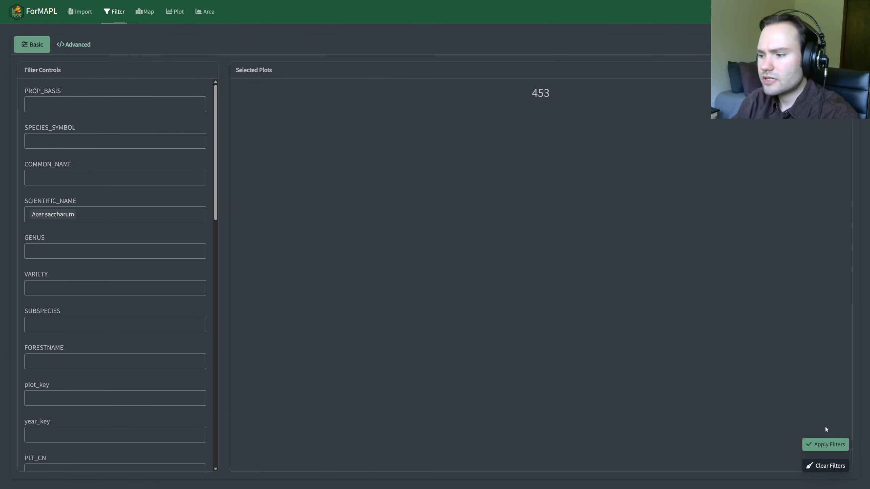
left_click(824, 467)
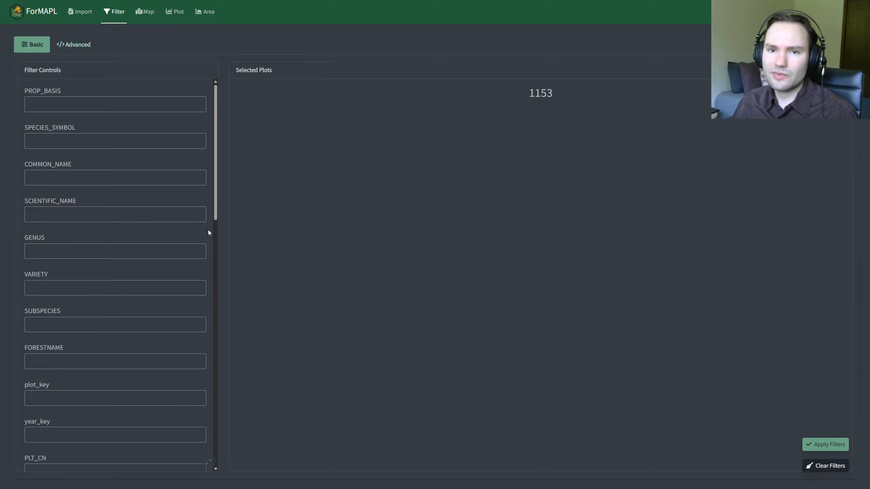
left_click(84, 45)
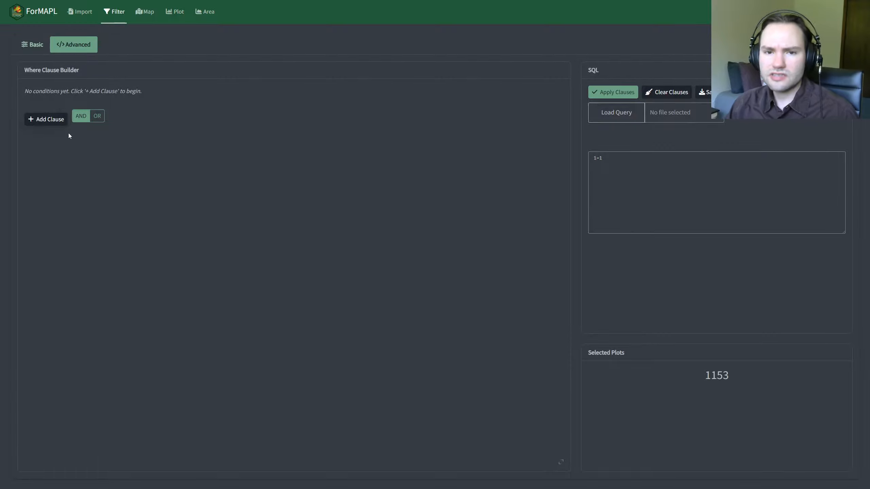
Step: Add a where clause of type Row on the FLDAGE field
left_click(28, 120)
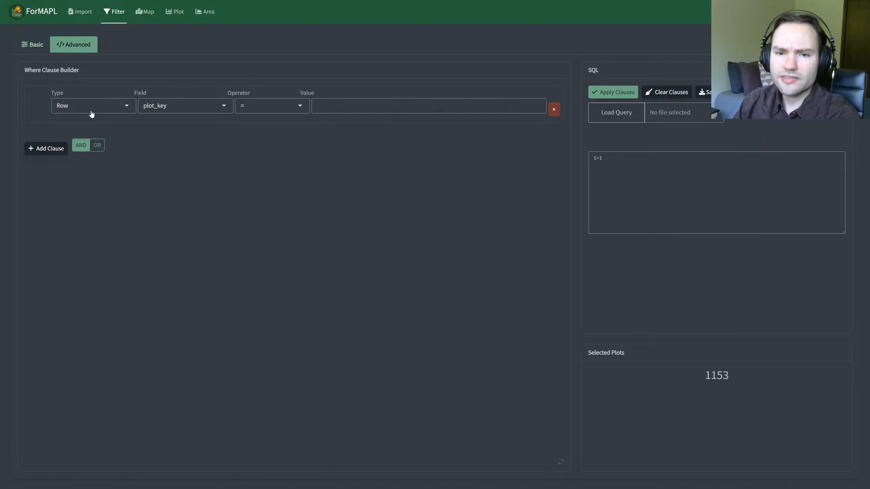
left_click(114, 105)
left_click(112, 106)
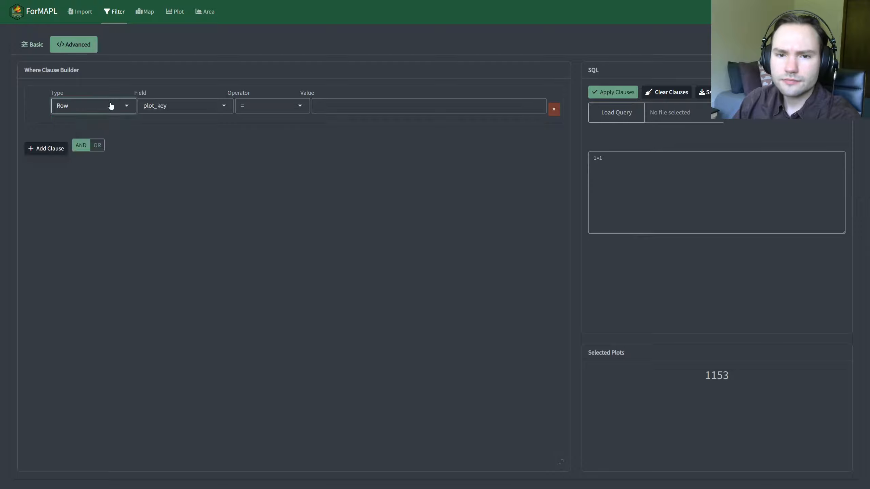
left_click(112, 106)
left_click(131, 109)
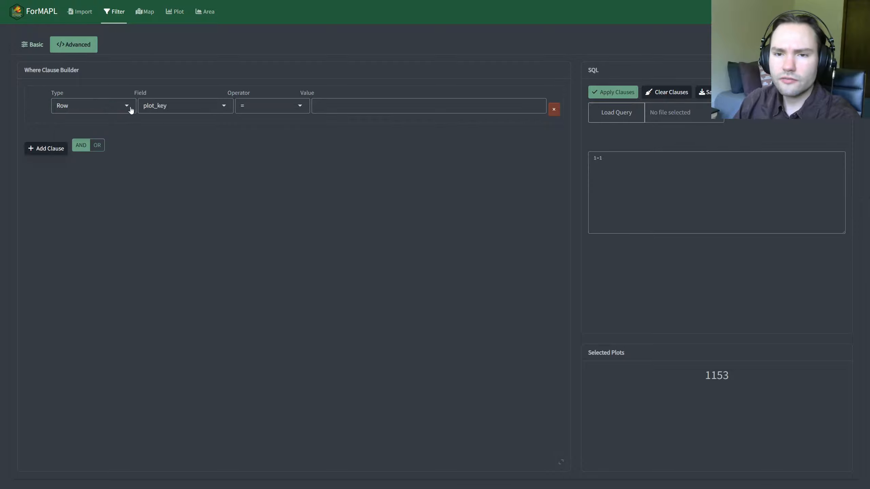
left_click(202, 111)
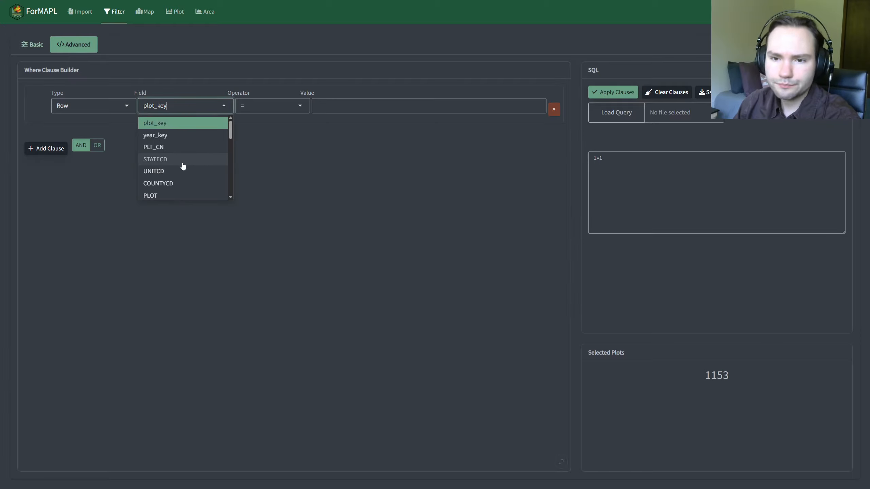
scroll(183, 167, "down", 5)
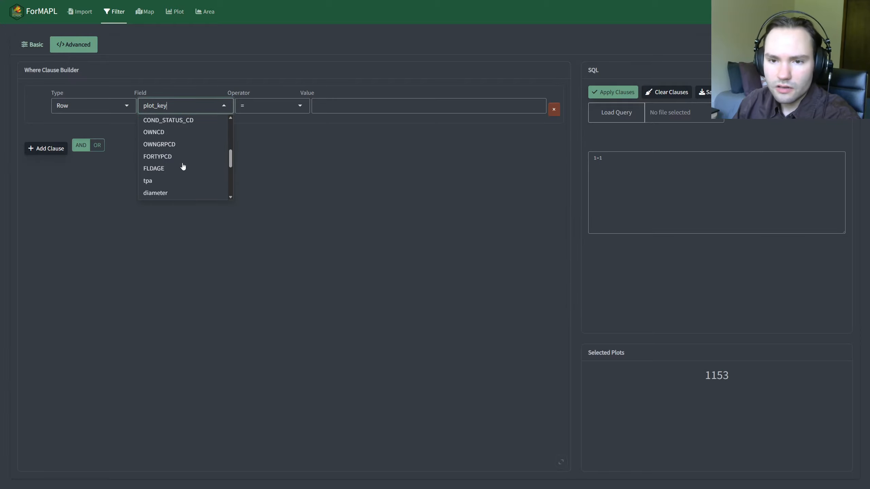
left_click(183, 166)
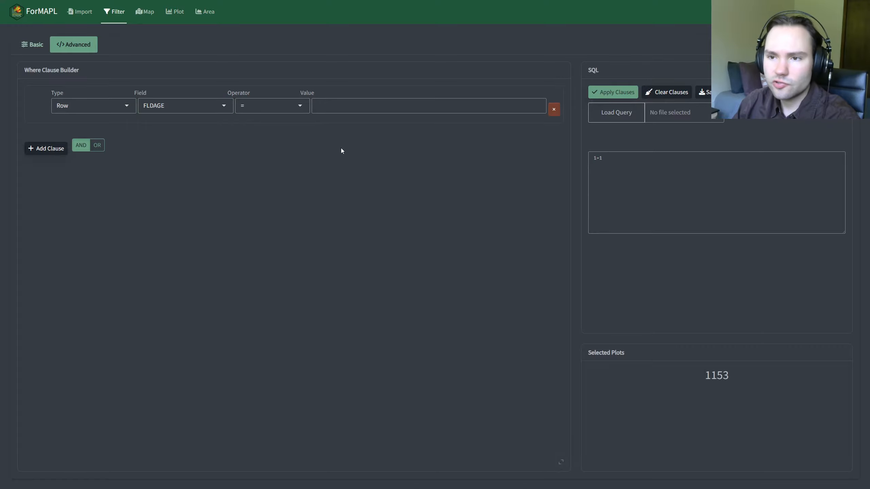
Step: Set the FLDAGE clause to operator >= with value 50 and apply it to the plots
left_click(334, 105)
left_click(265, 103)
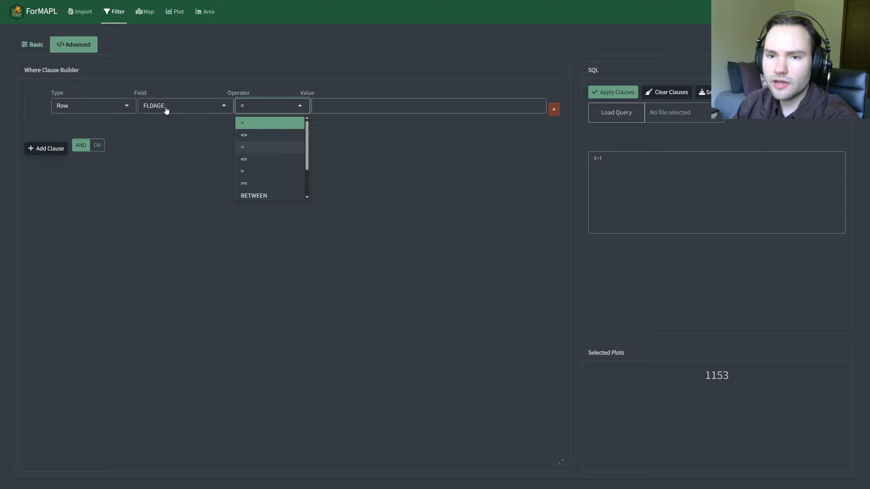
left_click(284, 183)
left_click(373, 109)
scroll(377, 167, "down", 5)
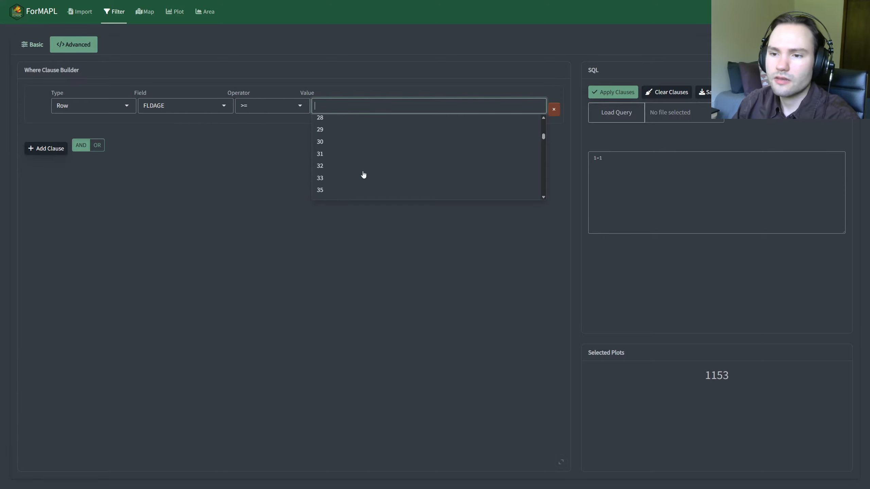
left_click(361, 170)
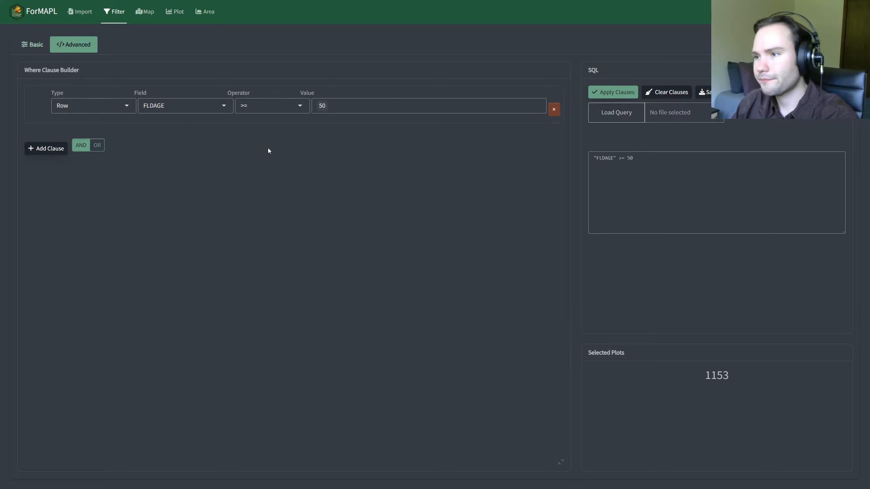
left_click(613, 92)
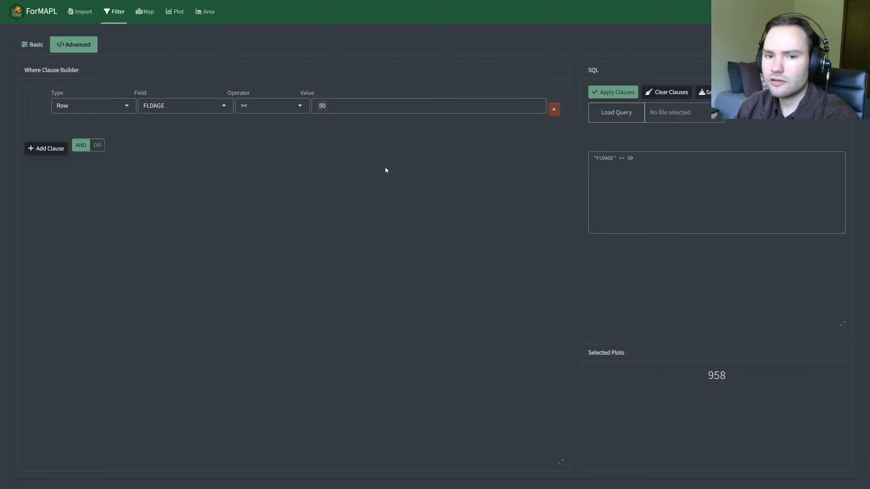
Step: Clear the existing clauses and add a new Row clause on the COUNTYCD field
left_click(676, 99)
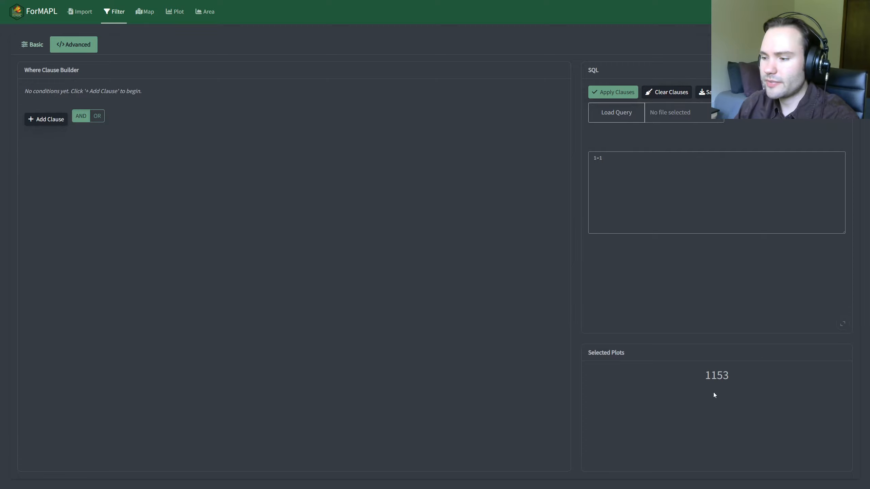
left_click(47, 120)
left_click(179, 107)
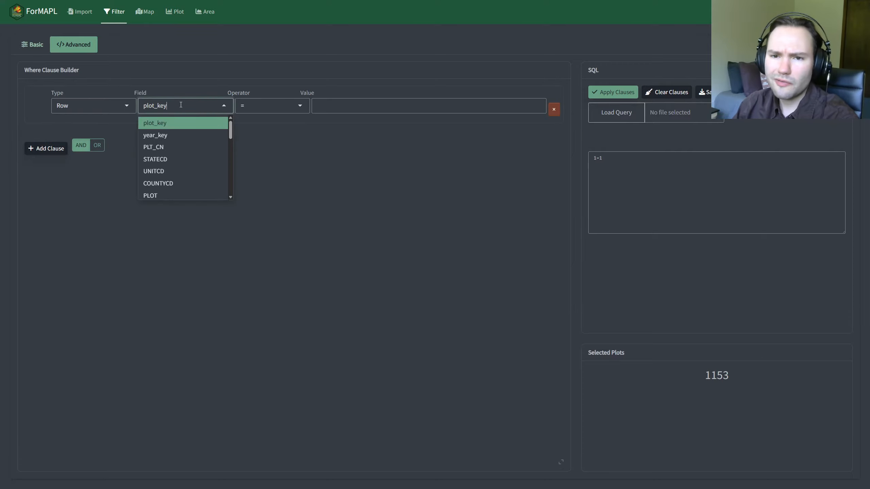
scroll(194, 167, "down", 2)
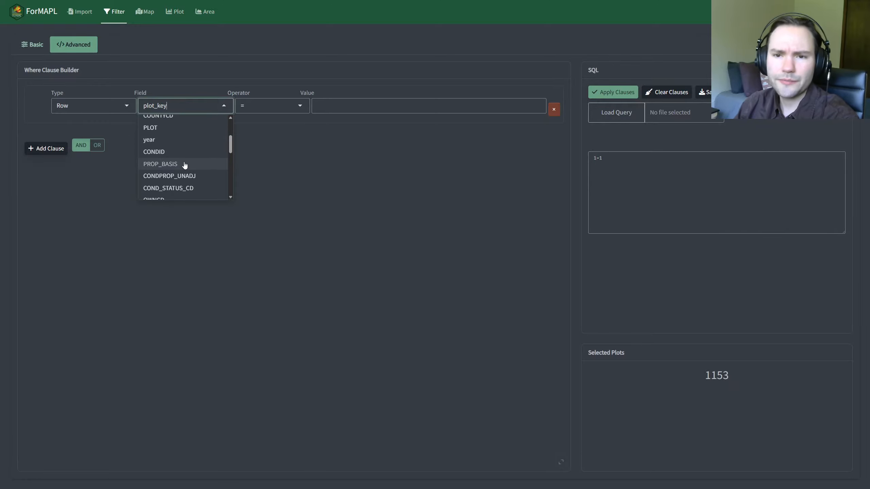
scroll(185, 163, "up", 2)
left_click(197, 185)
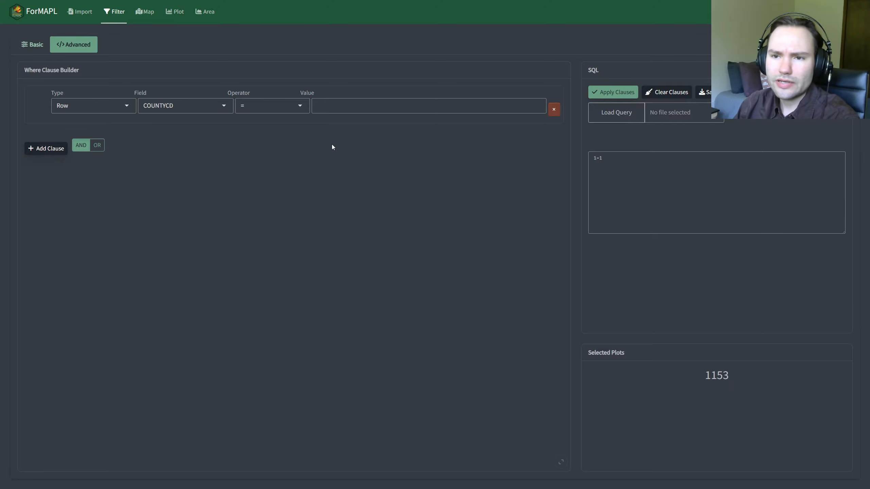
Step: Set the COUNTYCD clause value to 15, apply it, and show the selected plots on the map
left_click(343, 106)
scroll(369, 176, "down", 2)
left_click(369, 167)
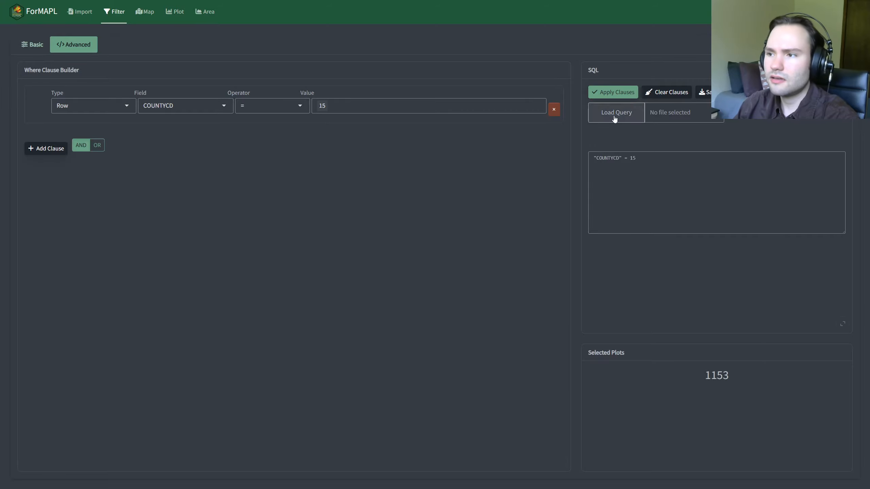
left_click(613, 91)
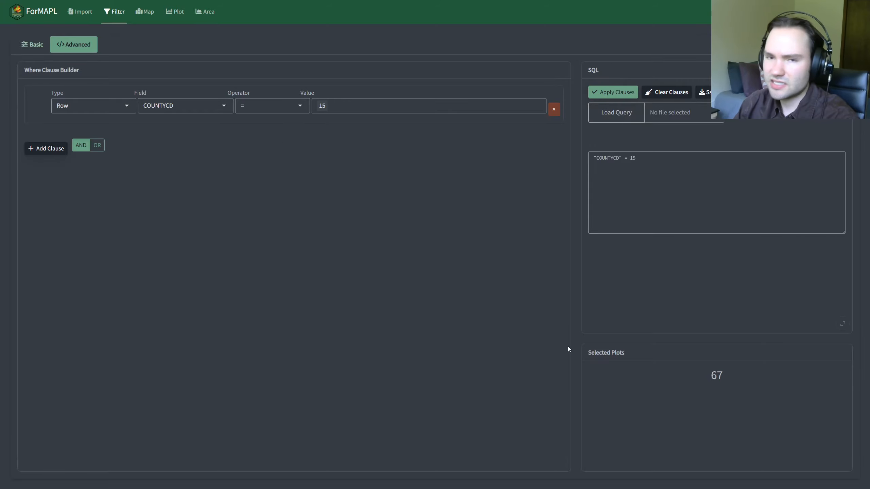
left_click(144, 11)
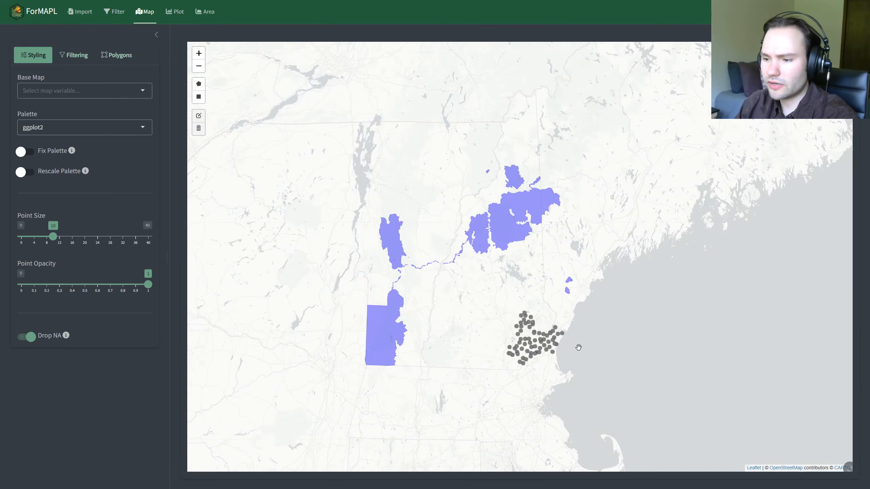
Step: Return to the advanced filter and review the operators available for the COUNTYCD clause
left_click(114, 10)
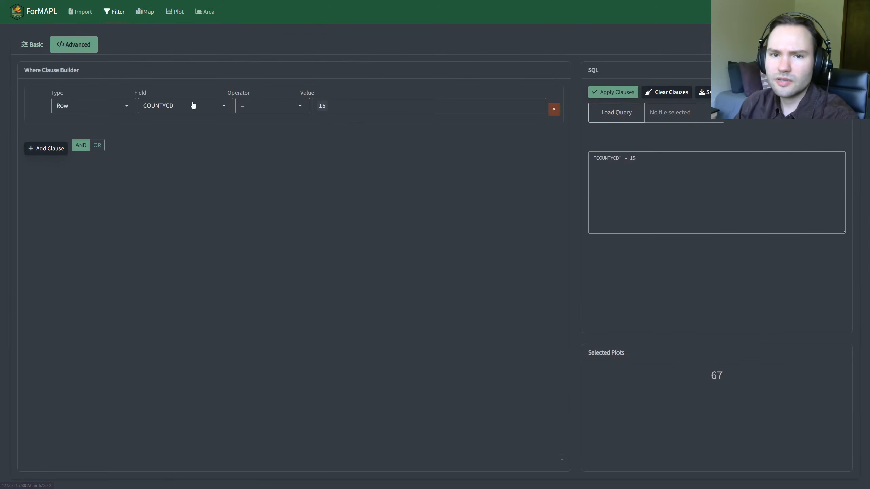
left_click(287, 109)
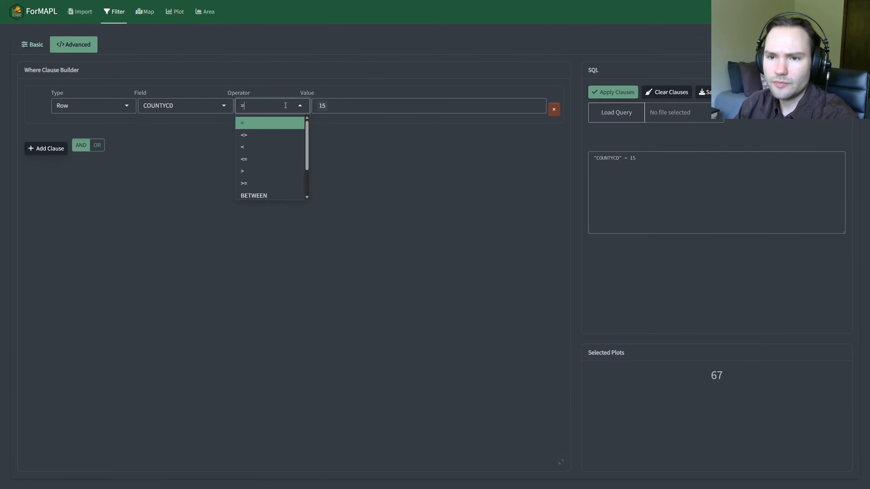
scroll(292, 189, "down", 2)
scroll(280, 172, "up", 2)
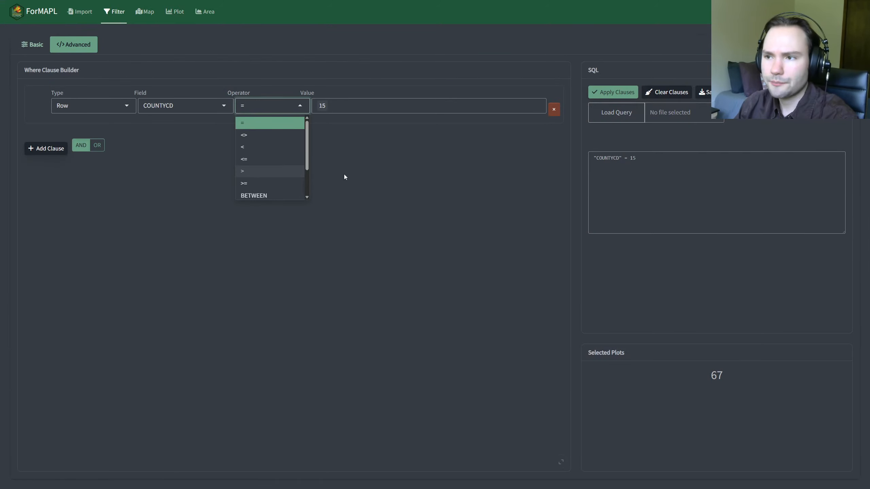
scroll(285, 185, "down", 2)
scroll(278, 164, "up", 2)
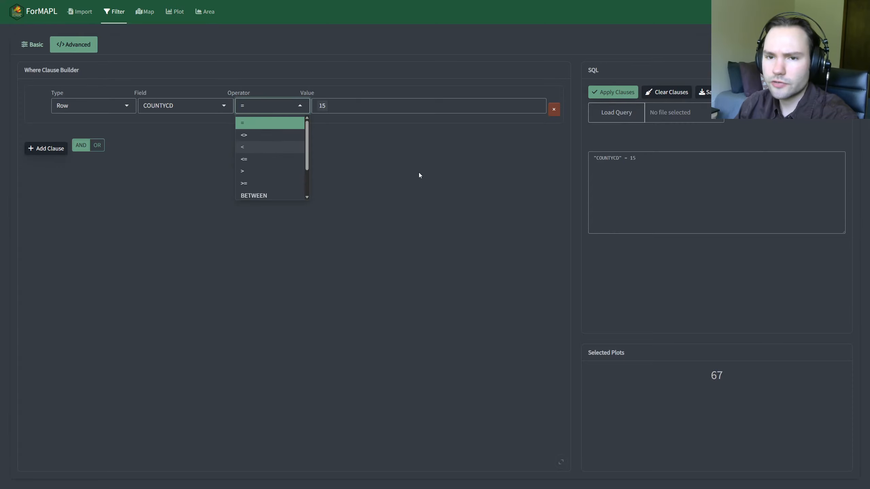
left_click(518, 149)
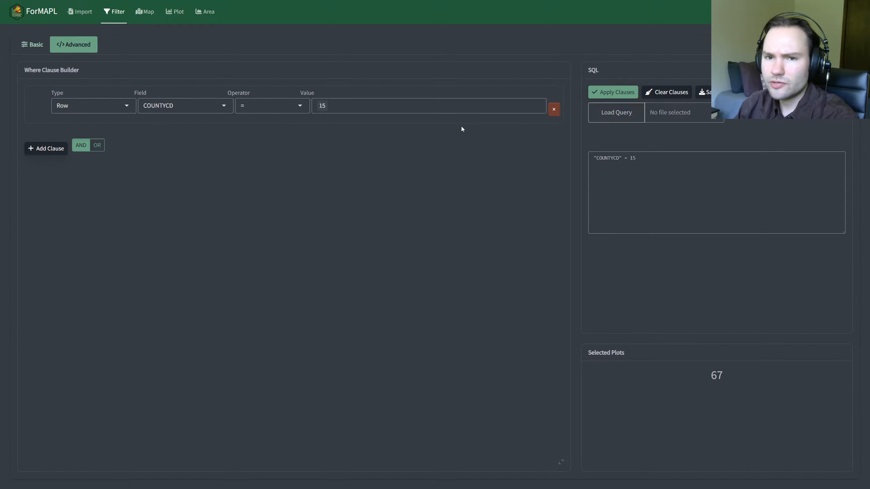
Step: Clear the COUNTYCD clause and its plot selection, and add a Group Match clause grouped by plot_key
left_click(557, 112)
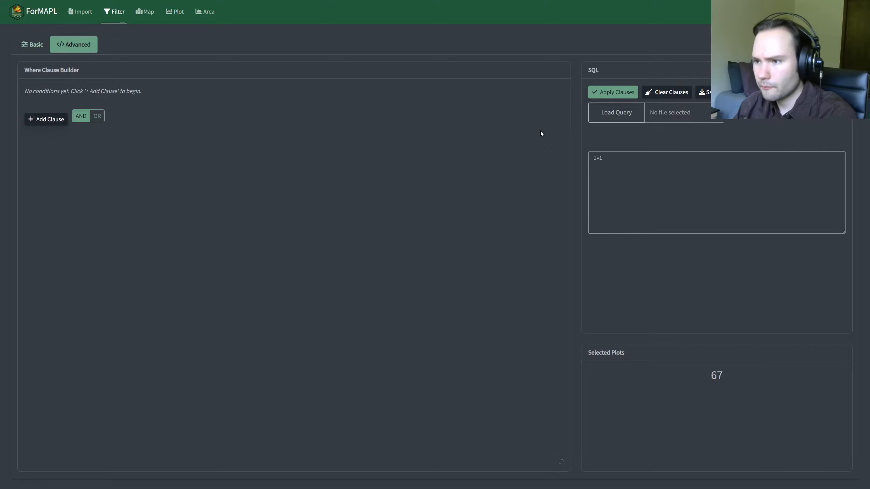
left_click(660, 91)
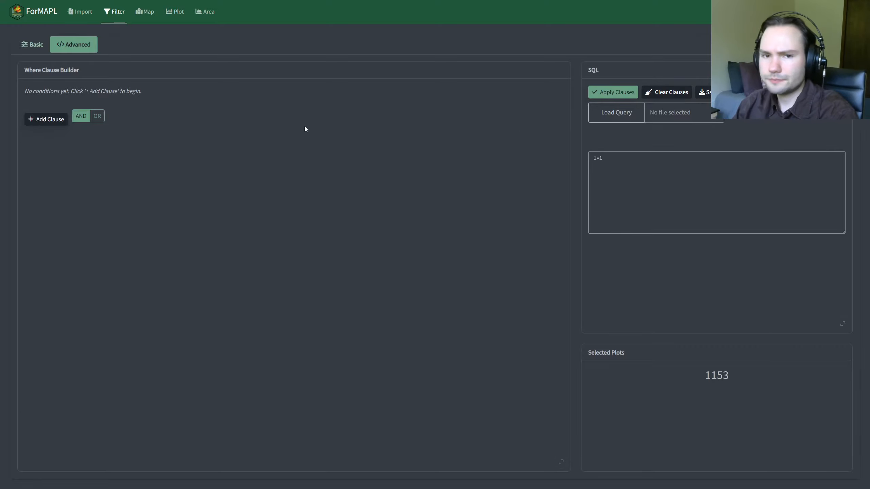
left_click(38, 126)
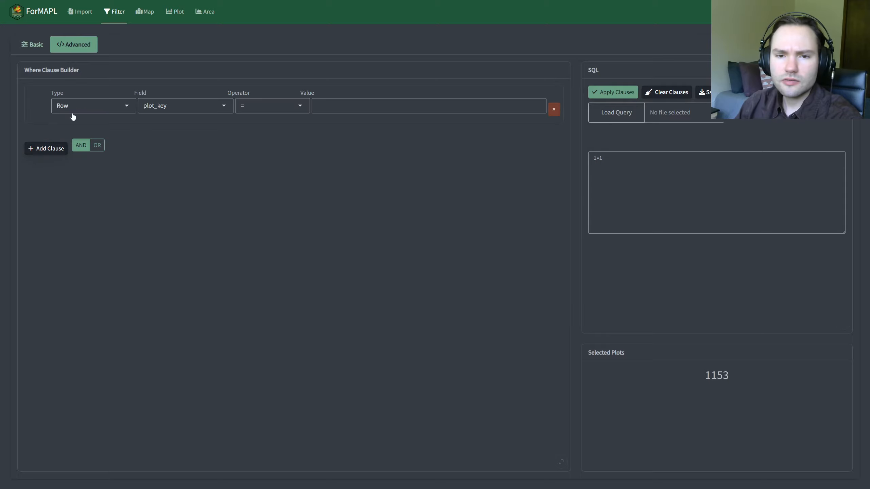
left_click(100, 104)
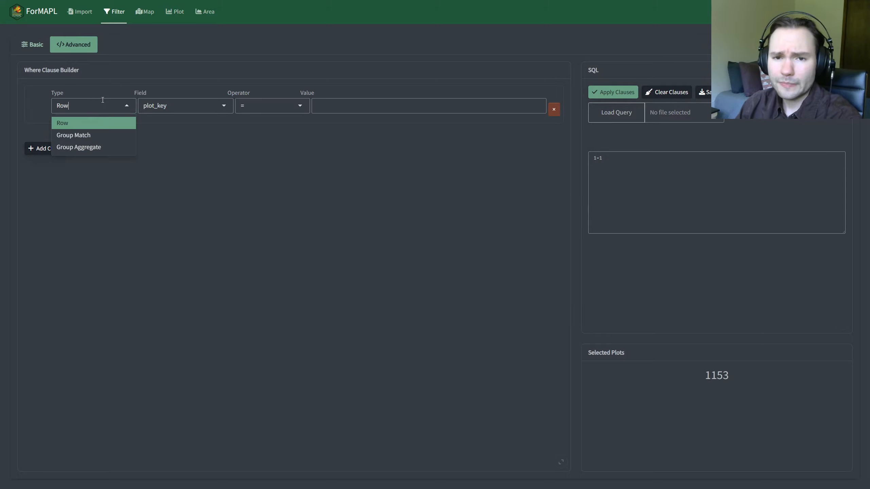
left_click(105, 137)
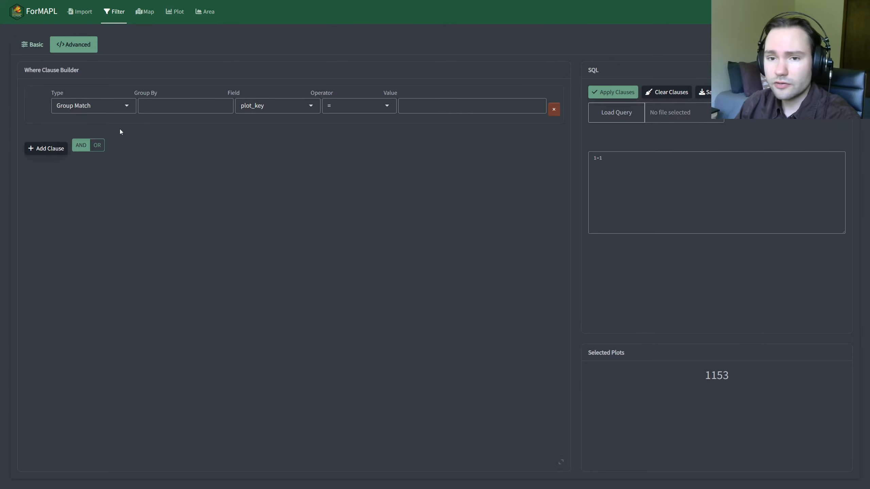
left_click(179, 107)
scroll(178, 141, "down", 5)
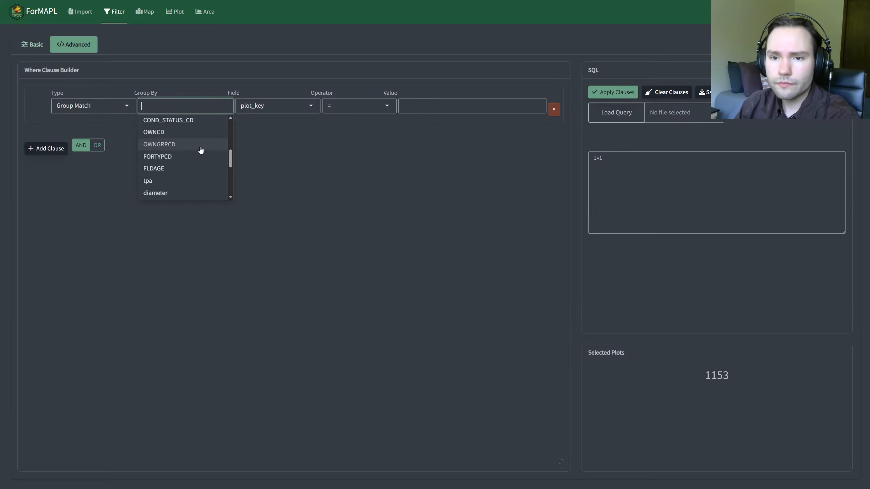
scroll(186, 152, "up", 5)
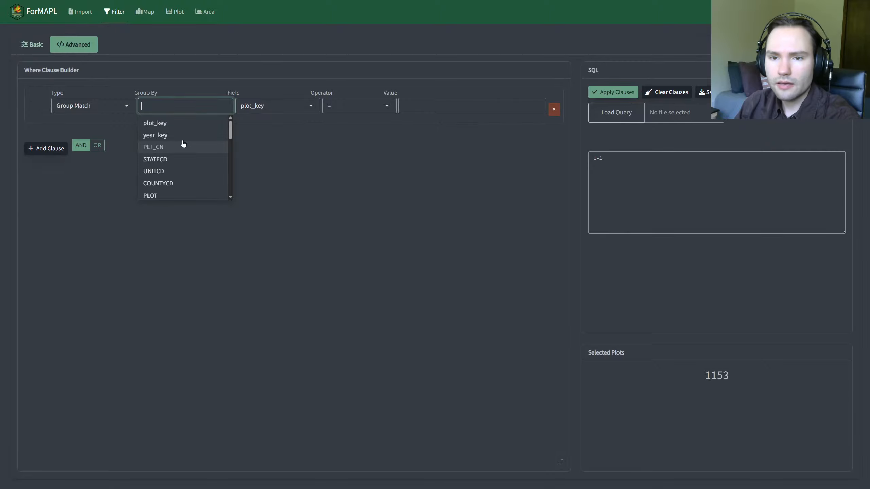
left_click(183, 124)
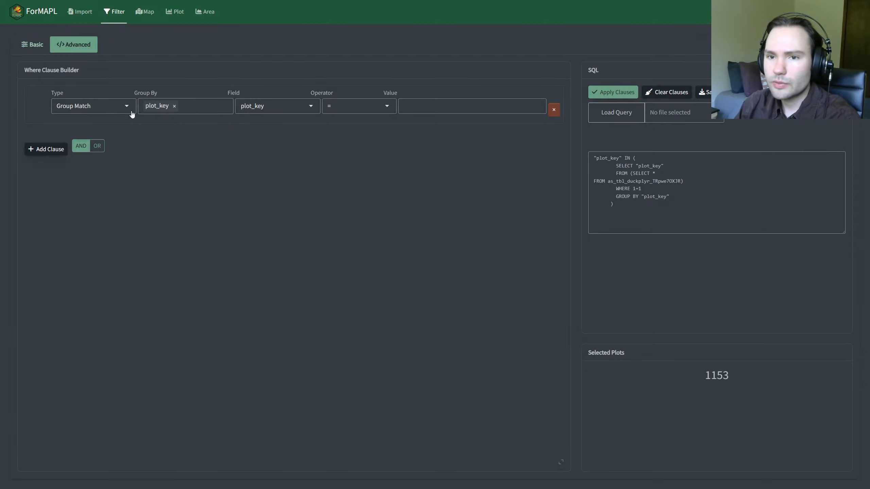
Step: Set the Group Match clause's field to SCIENTIFIC_NAME and its value to Acer saccharum
left_click(264, 108)
scroll(274, 155, "down", 5)
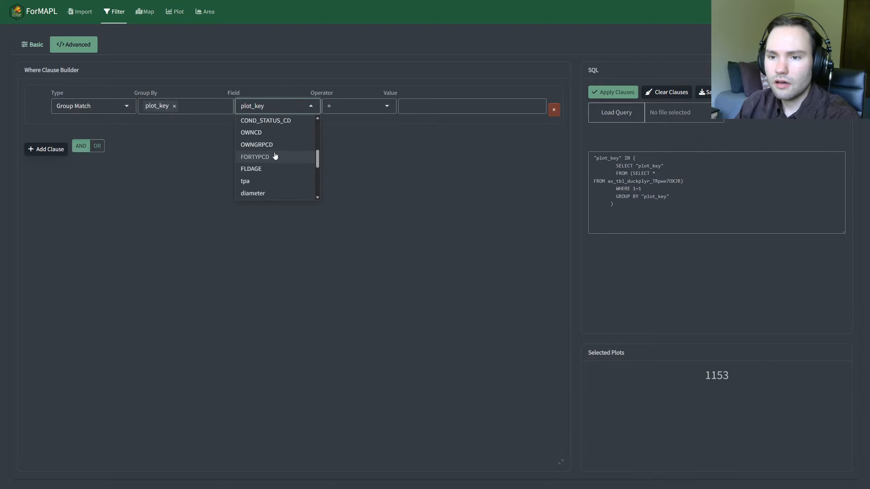
scroll(276, 156, "down", 3)
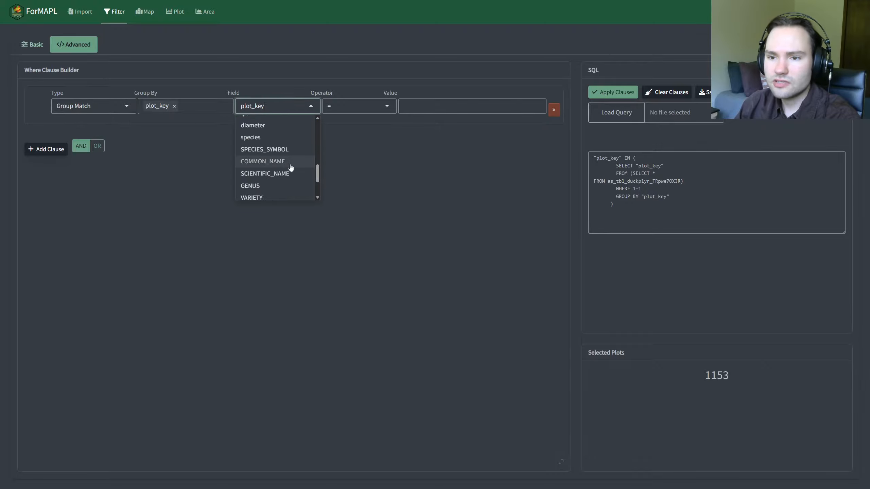
scroll(291, 178, "up", 4)
scroll(290, 167, "up", 3)
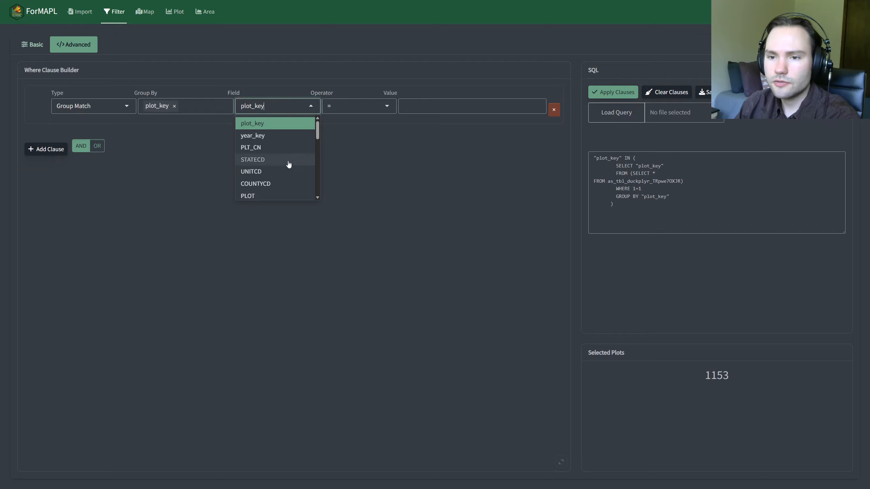
scroll(288, 163, "down", 8)
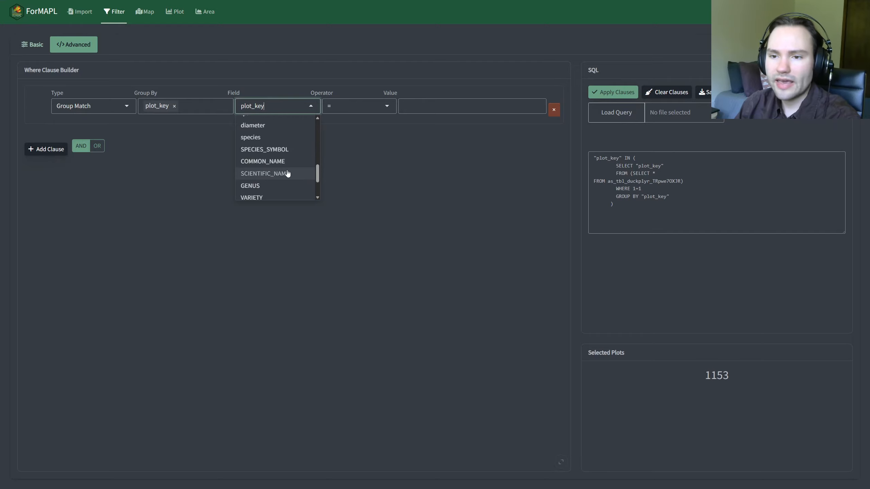
left_click(287, 174)
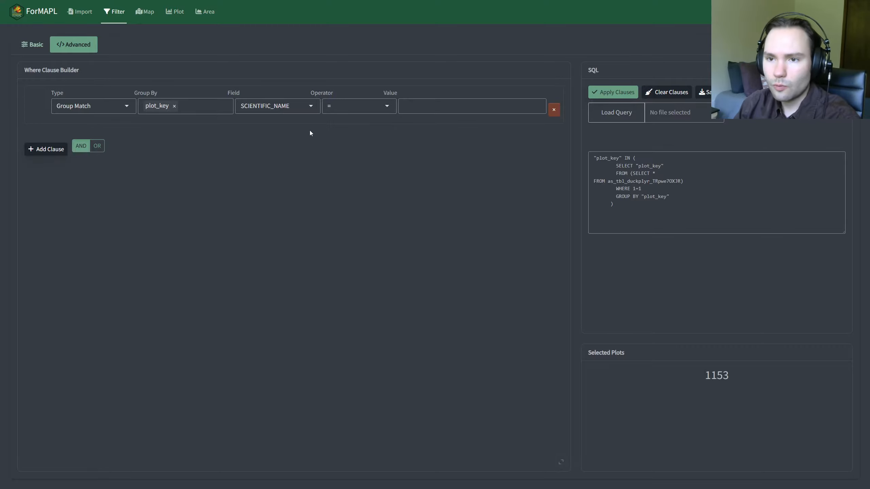
left_click(432, 106)
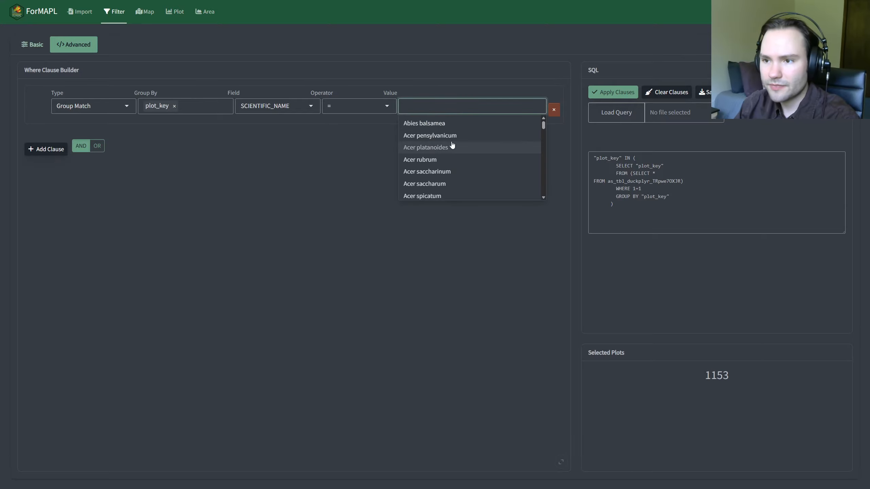
left_click(461, 185)
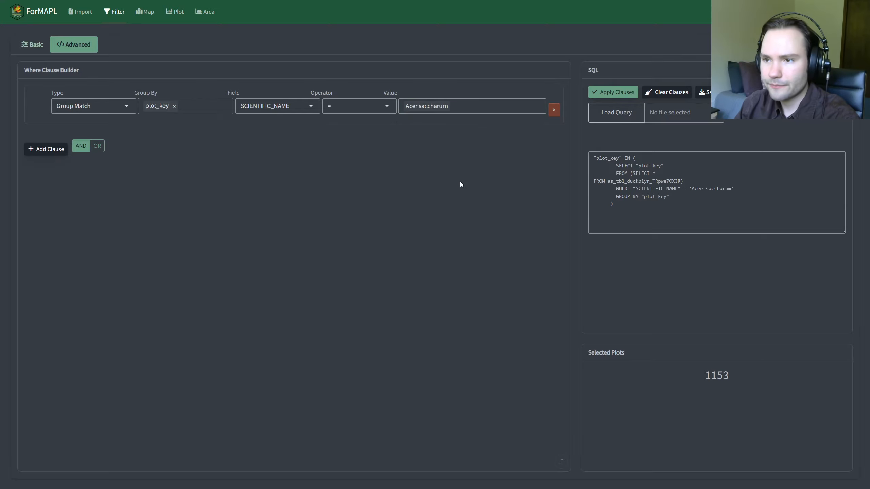
Step: Add a second clause joined with AND, of type Group Match and grouped by plot_key
left_click(41, 151)
left_click(88, 156)
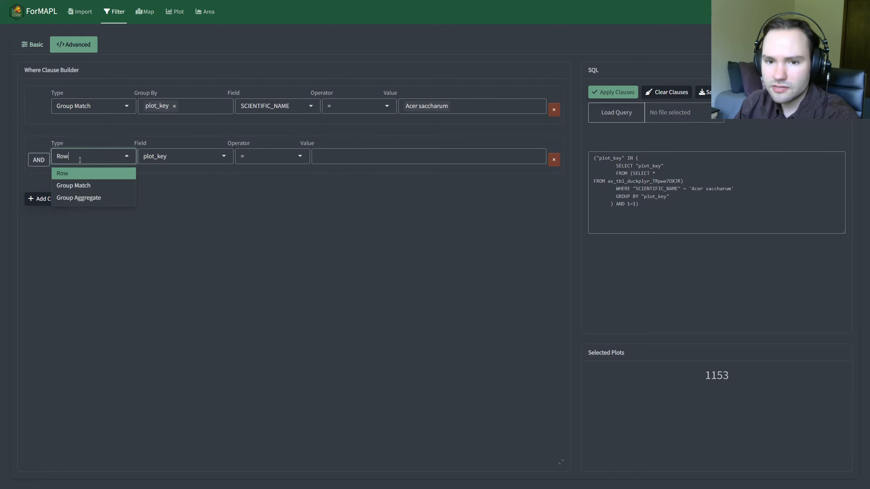
left_click(79, 185)
left_click(170, 160)
left_click(161, 173)
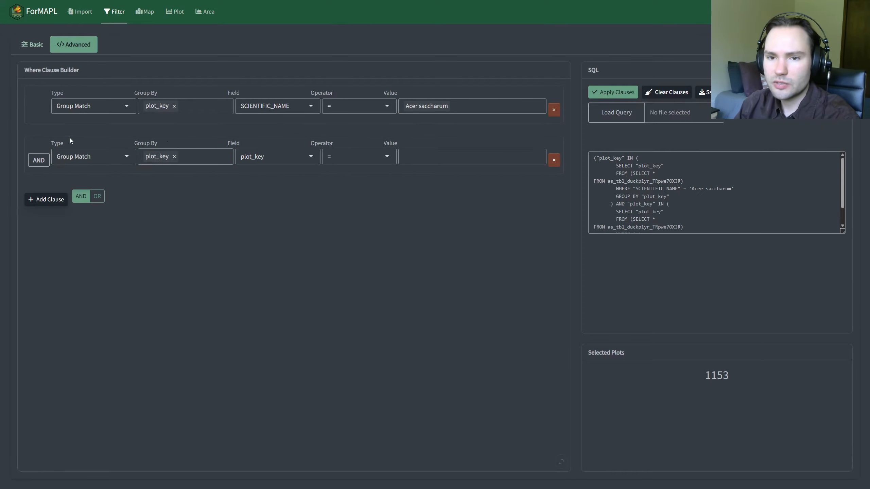
Step: Set the second clause to SCIENTIFIC_NAME = Acer rubrum and apply both clauses to the plots
left_click(293, 158)
scroll(278, 205, "down", 5)
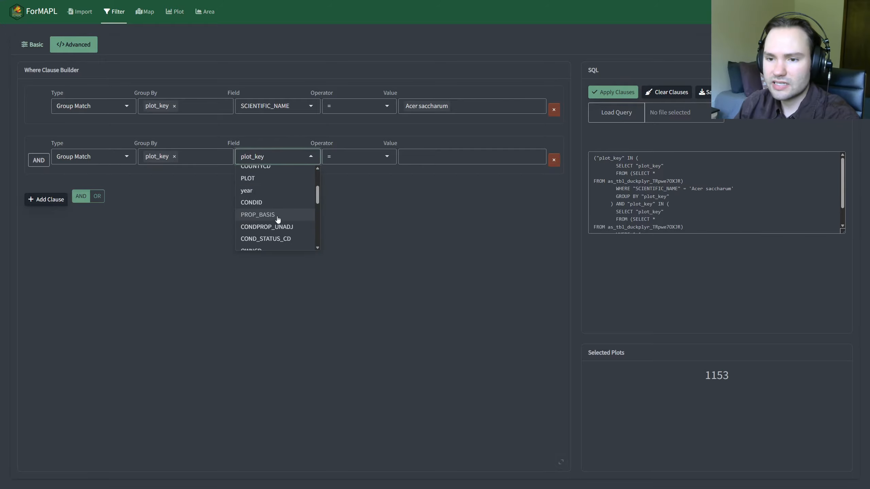
scroll(281, 216, "up", 4)
left_click(277, 223)
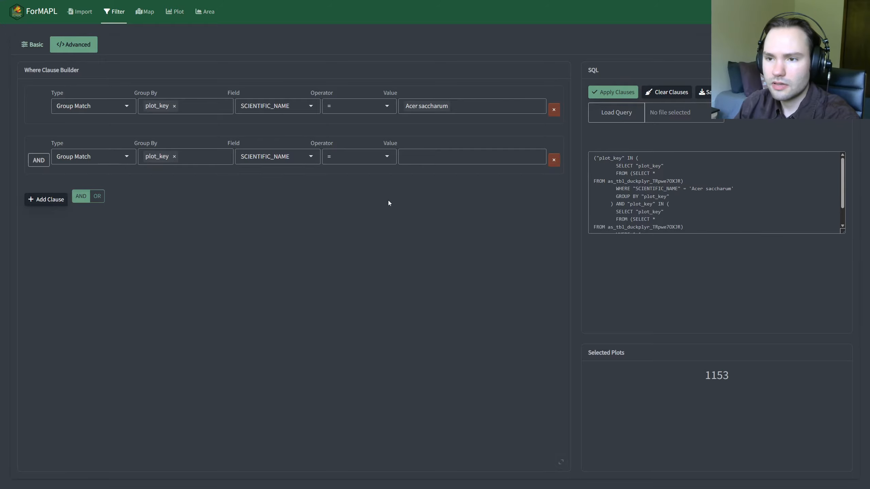
left_click(427, 155)
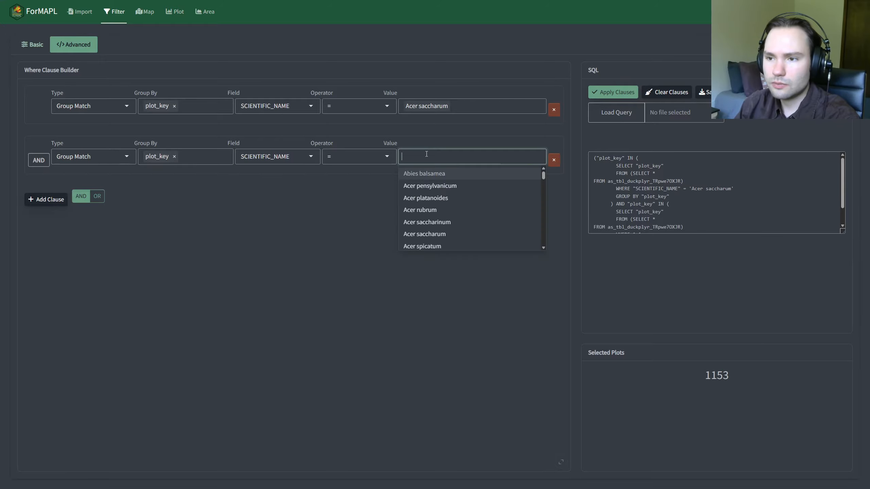
left_click(452, 211)
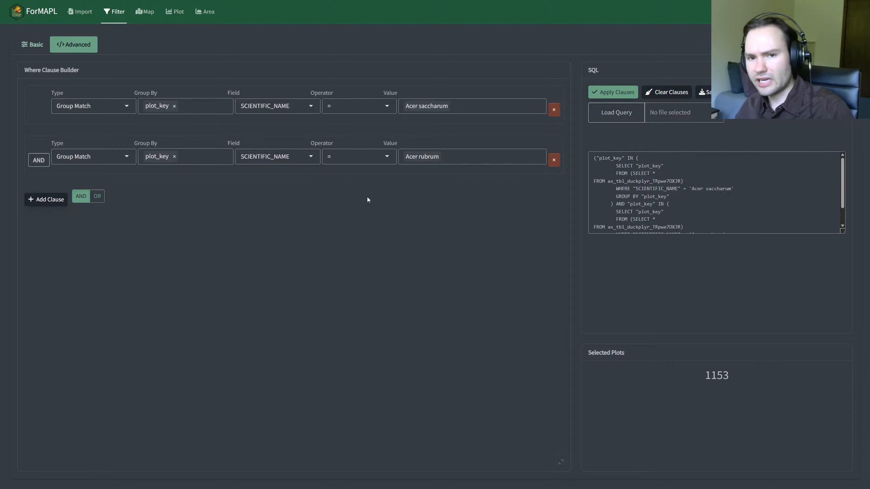
left_click(608, 96)
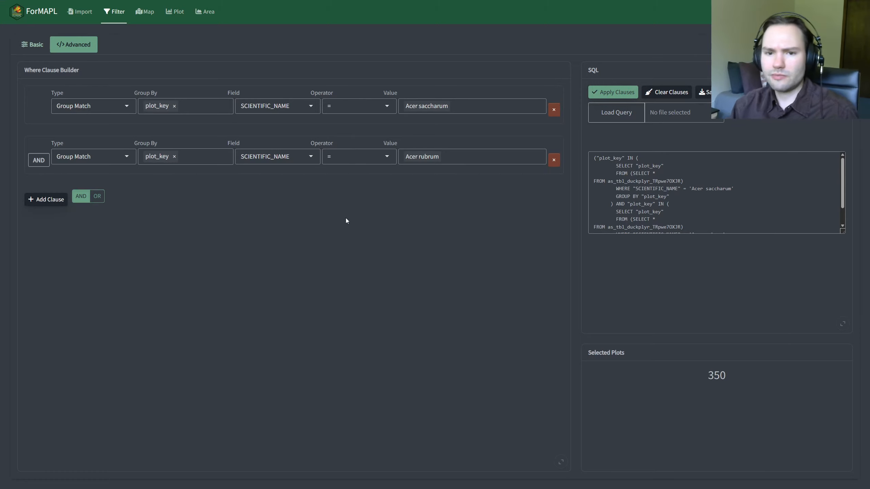
Step: Try joining the two species clauses with OR and apply it, and switch back to AND and reapply
left_click(39, 160)
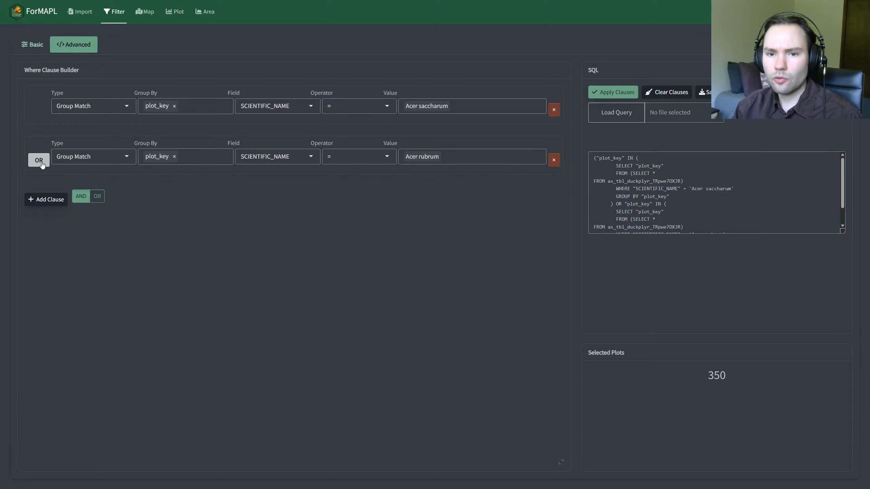
left_click(620, 96)
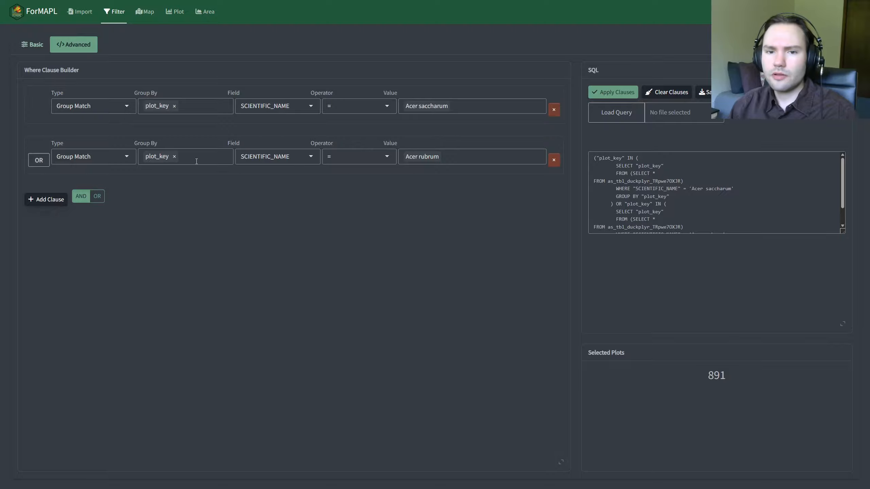
left_click(38, 160)
left_click(613, 92)
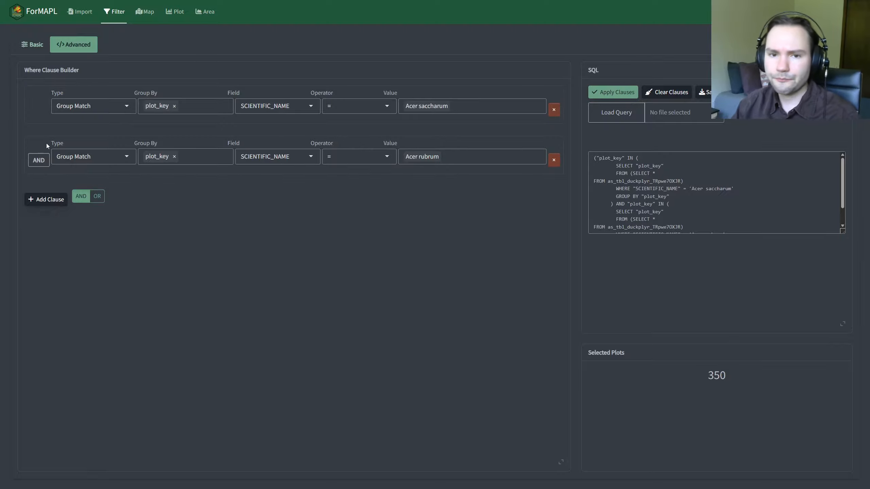
Step: Add a third clause joined with AND, of type Row on the COUNTYCD field
left_click(48, 200)
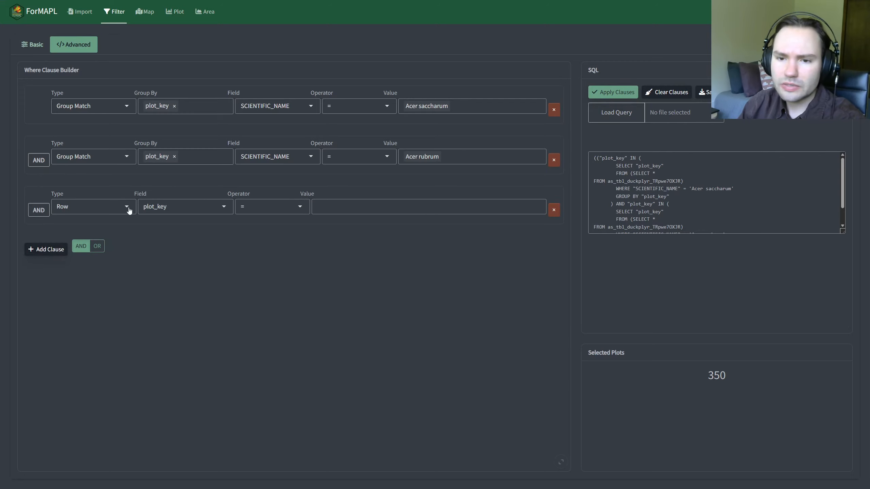
left_click(219, 207)
scroll(166, 247, "down", 2)
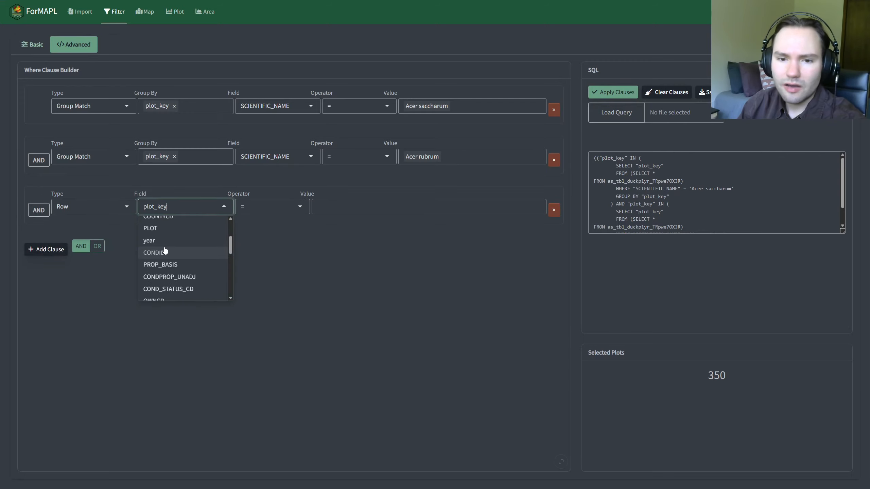
scroll(179, 247, "up", 2)
scroll(171, 251, "down", 2)
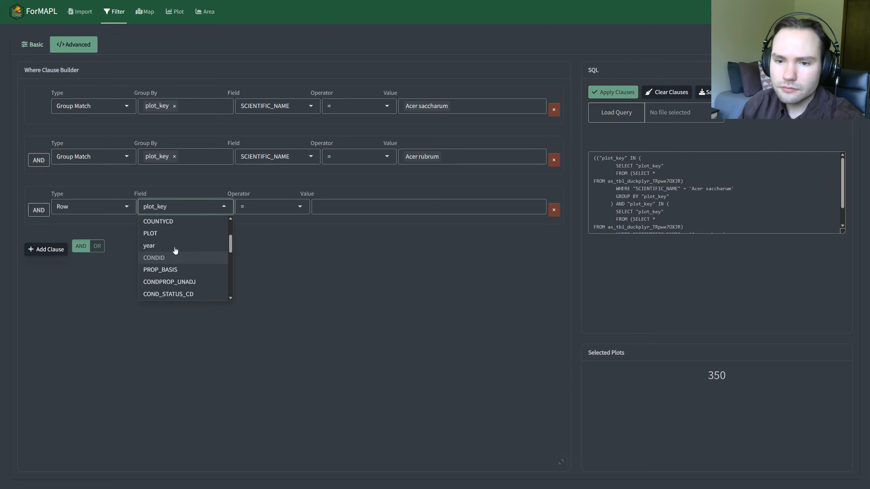
scroll(175, 250, "up", 2)
left_click(214, 285)
Step: Select the values 3 and 13 for the COUNTYCD row clause
left_click(315, 209)
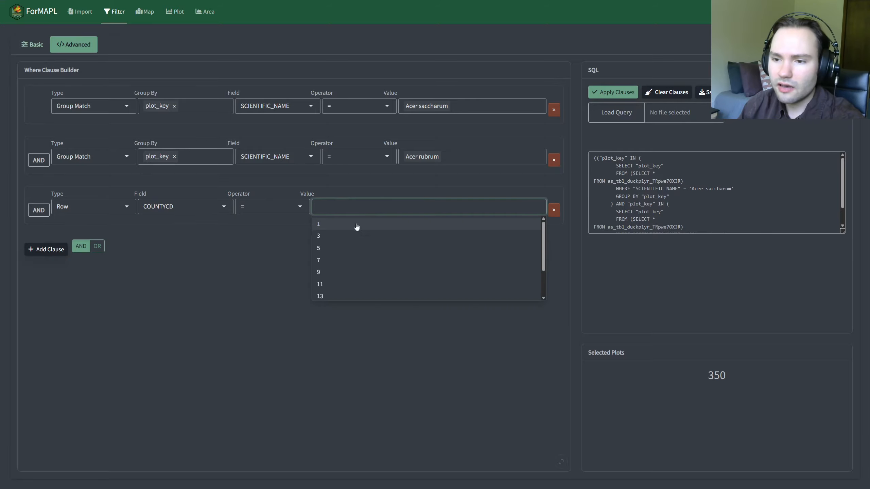
left_click(338, 236)
left_click(356, 207)
left_click(358, 286)
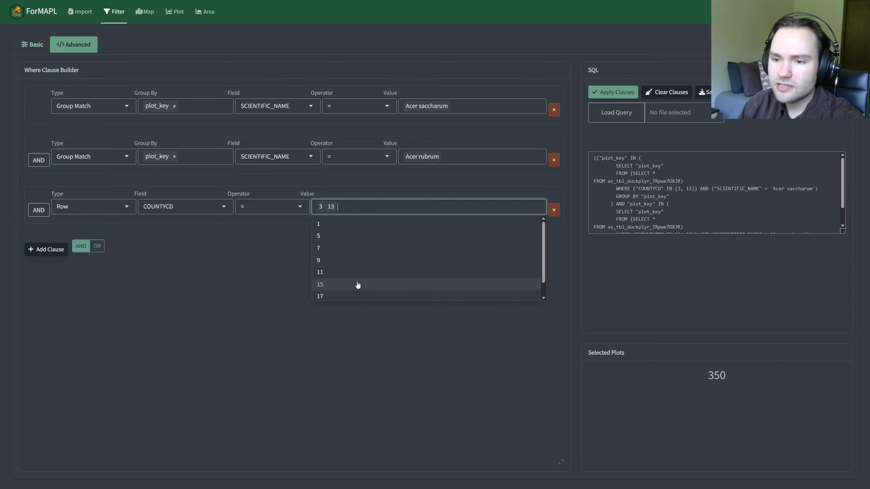
Step: Add 15 to the COUNTYCD clause values, apply the clauses and view the filtered plots on the map
left_click(356, 210)
left_click(350, 266)
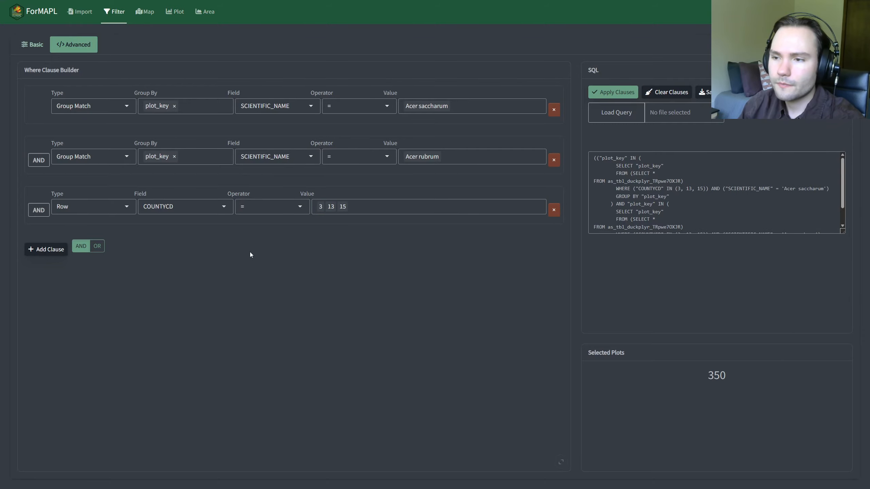
left_click(599, 93)
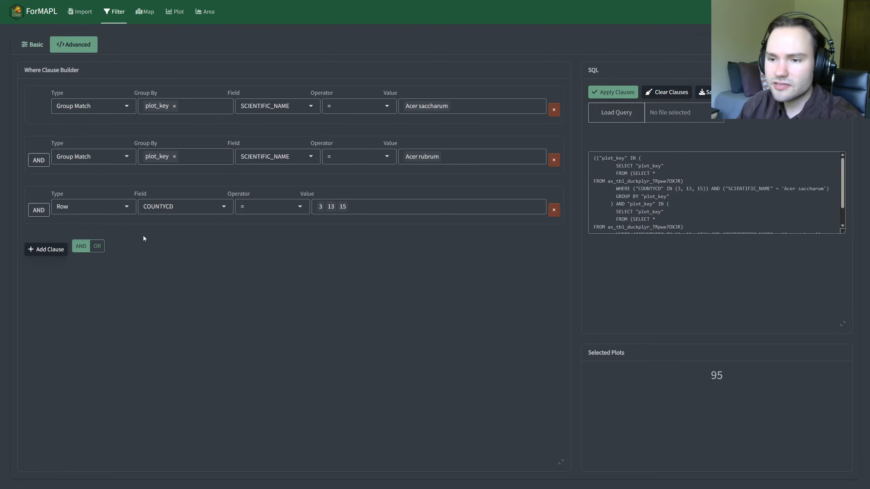
left_click(144, 12)
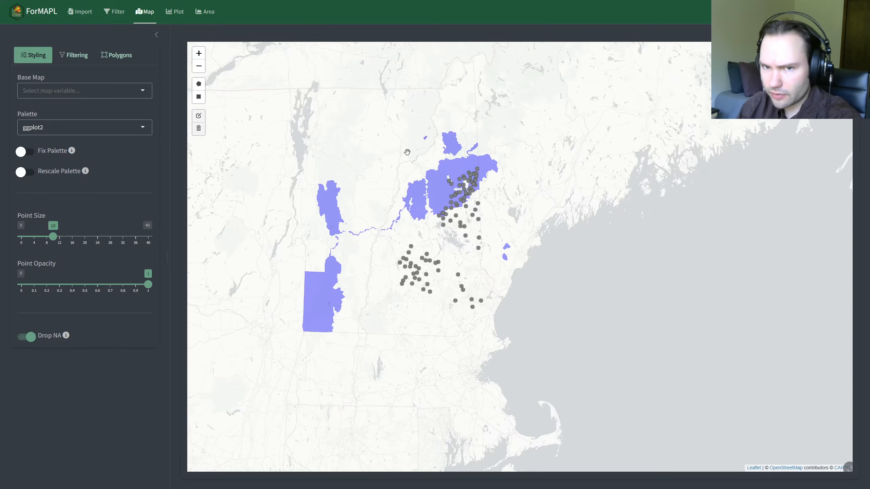
Step: Add a fourth clause joined with AND, of type Group Aggregate, grouped by plot_key
left_click(114, 11)
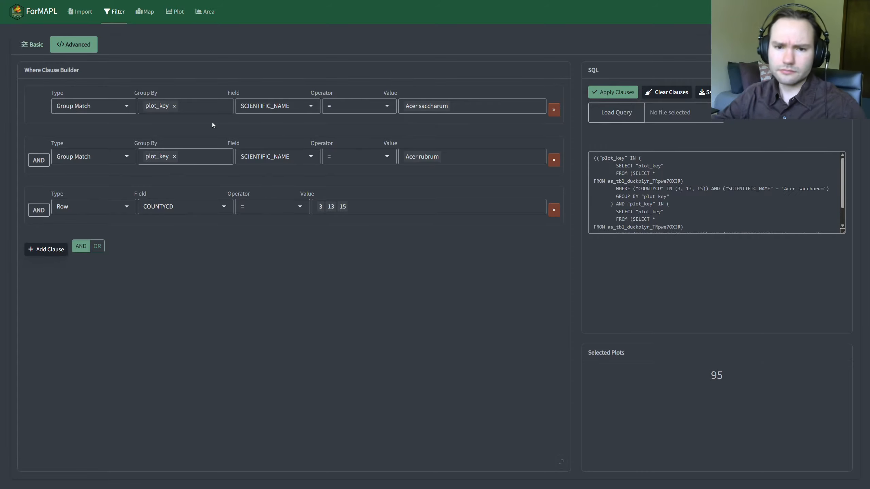
left_click(56, 247)
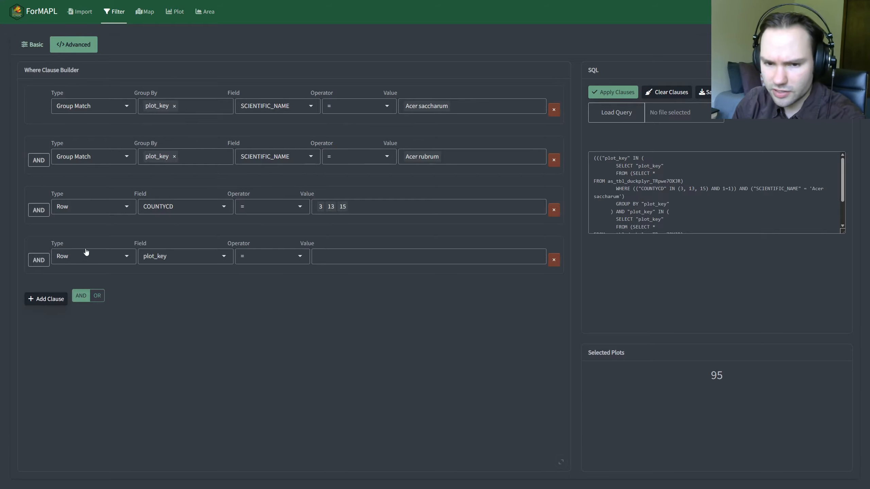
left_click(105, 263)
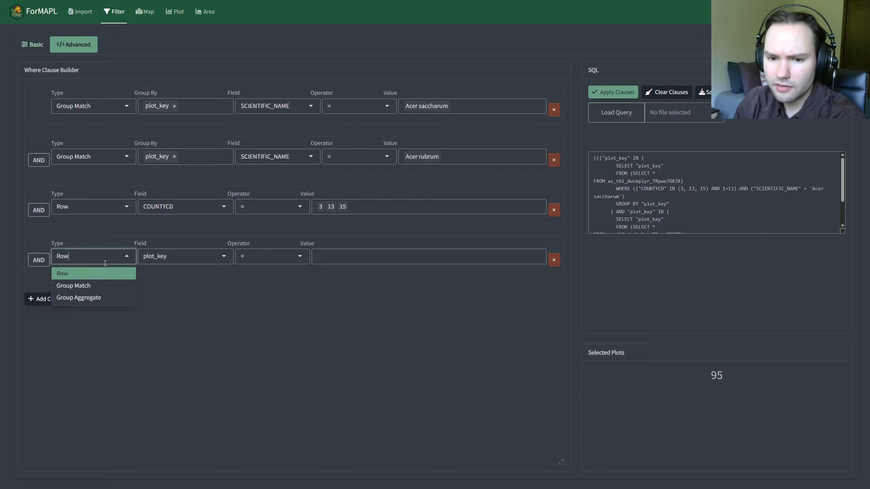
left_click(94, 300)
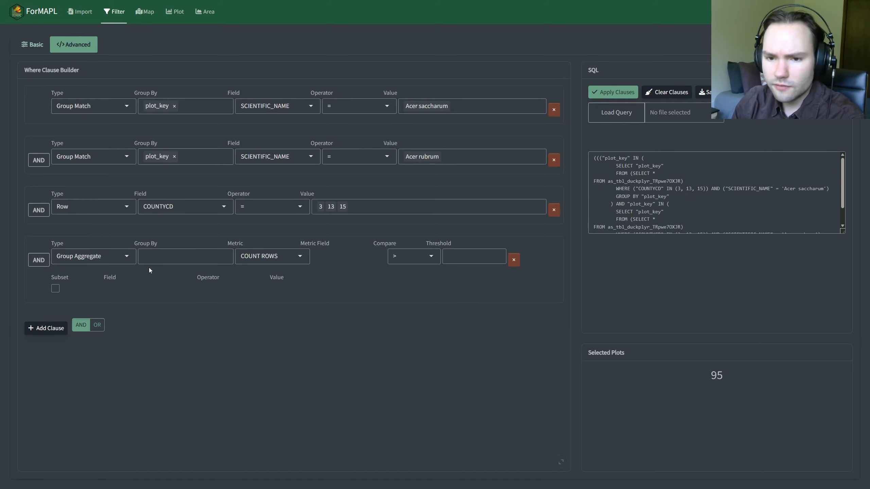
left_click(198, 256)
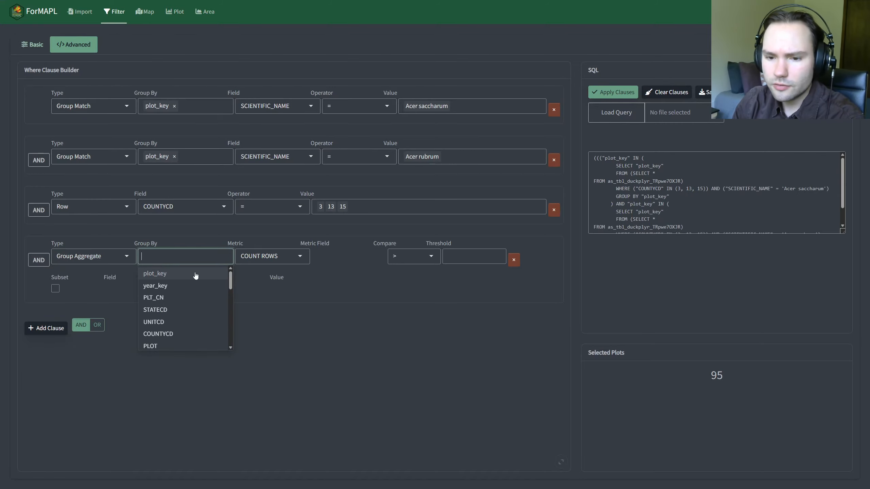
scroll(194, 291, "down", 5)
scroll(184, 296, "down", 3)
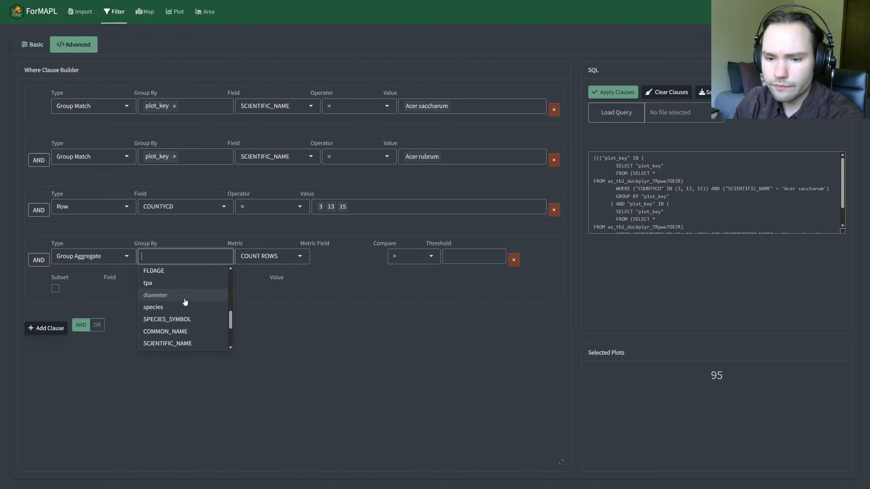
scroll(187, 300, "up", 10)
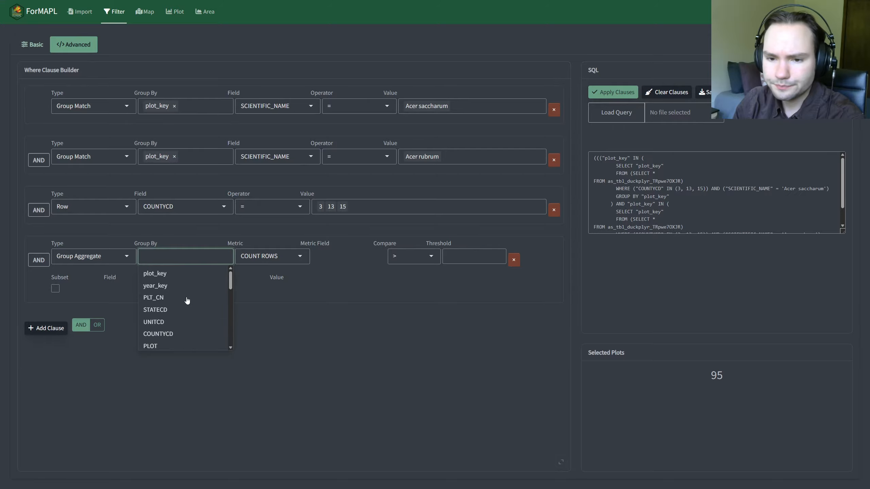
left_click(171, 278)
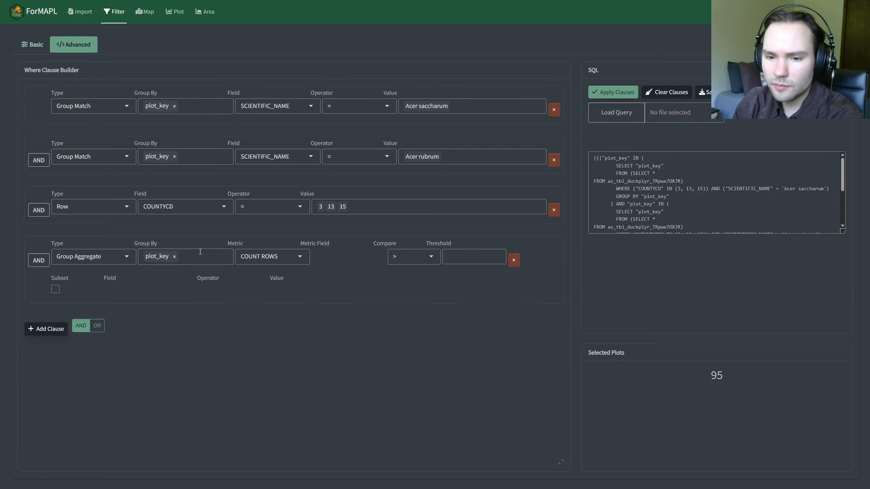
Step: Set the Group Aggregate clause's metric to MAX with diameter as the metric field
left_click(286, 260)
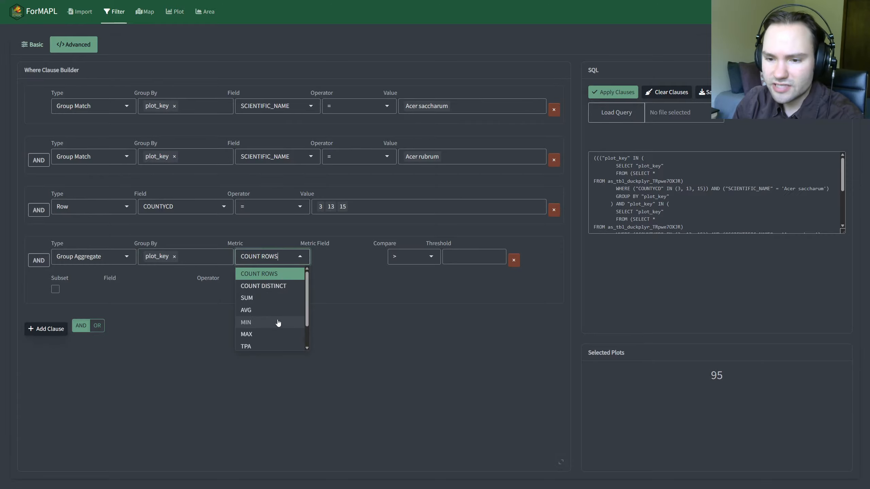
scroll(274, 307, "down", 1)
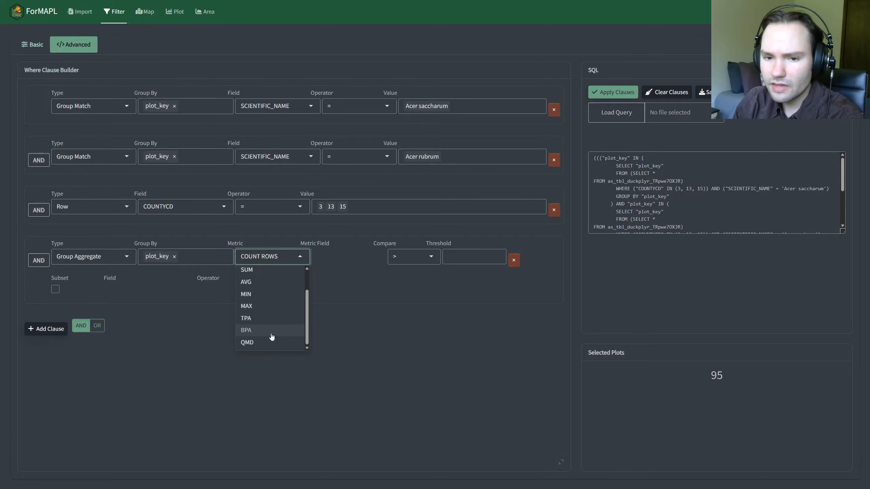
scroll(269, 329, "up", 1)
scroll(272, 308, "down", 1)
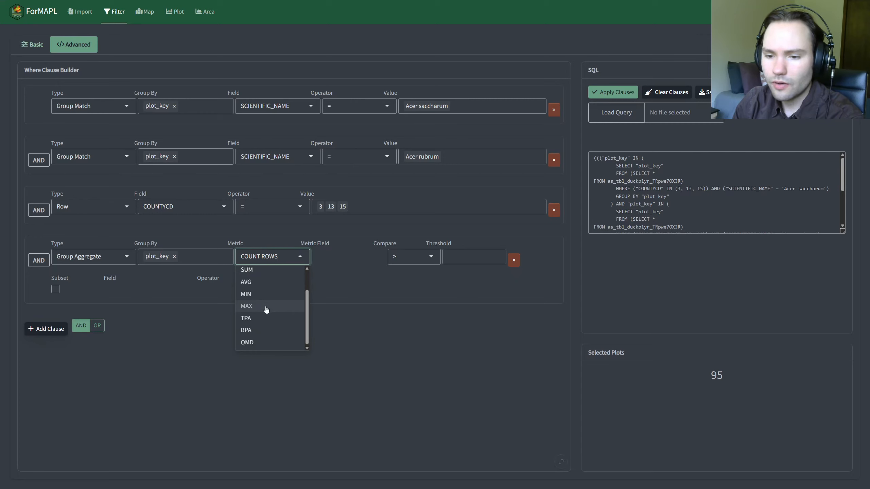
left_click(266, 308)
left_click(358, 258)
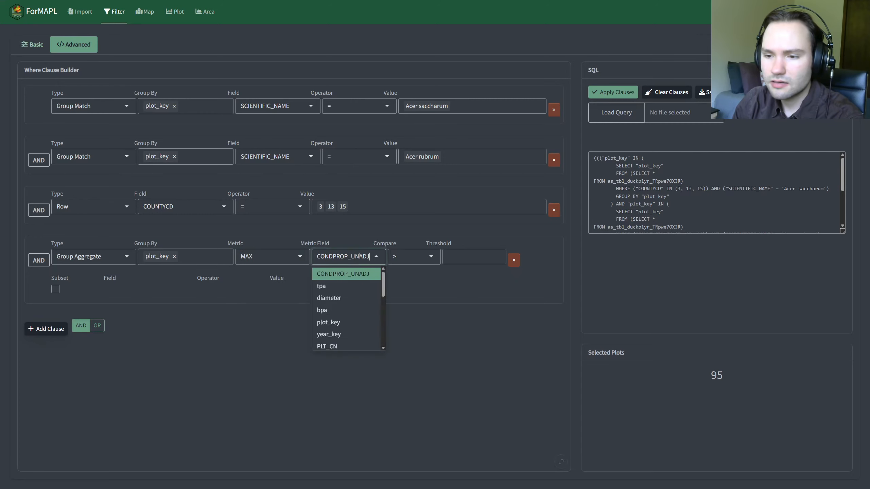
left_click(355, 303)
Step: Set the aggregate comparison to < with a threshold of 20 and apply all the clauses
left_click(420, 258)
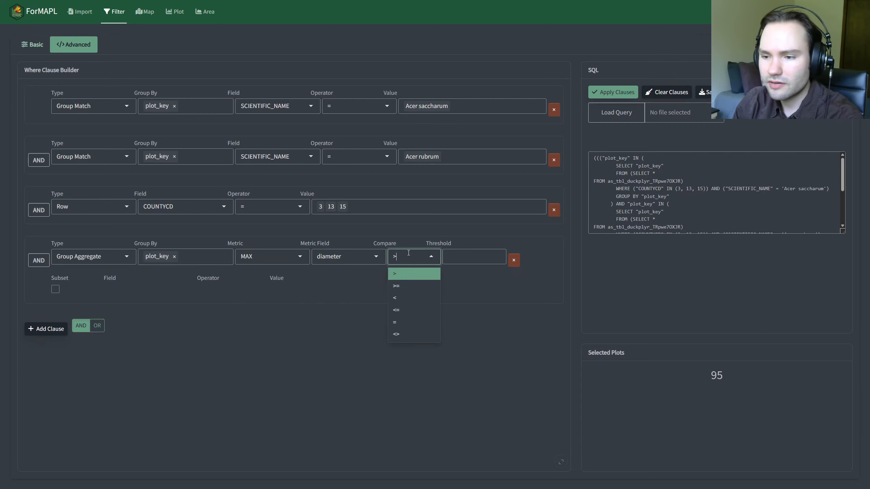
left_click(411, 298)
left_click(474, 262)
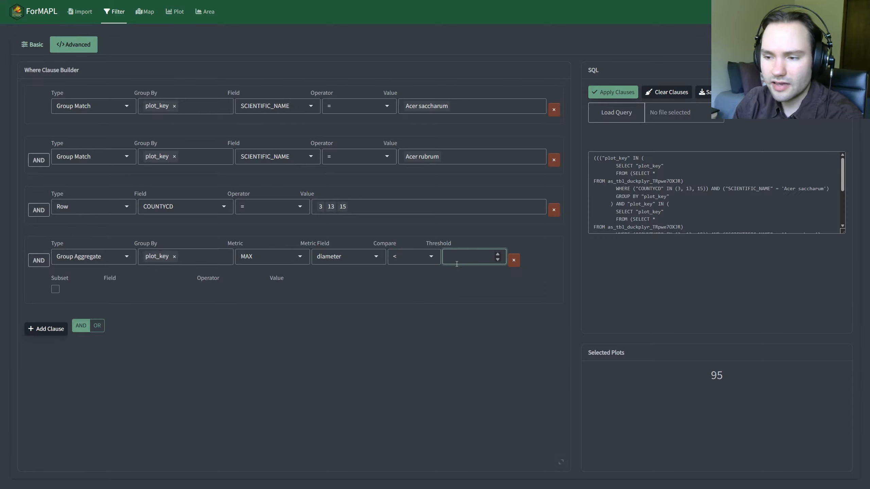
type("2")
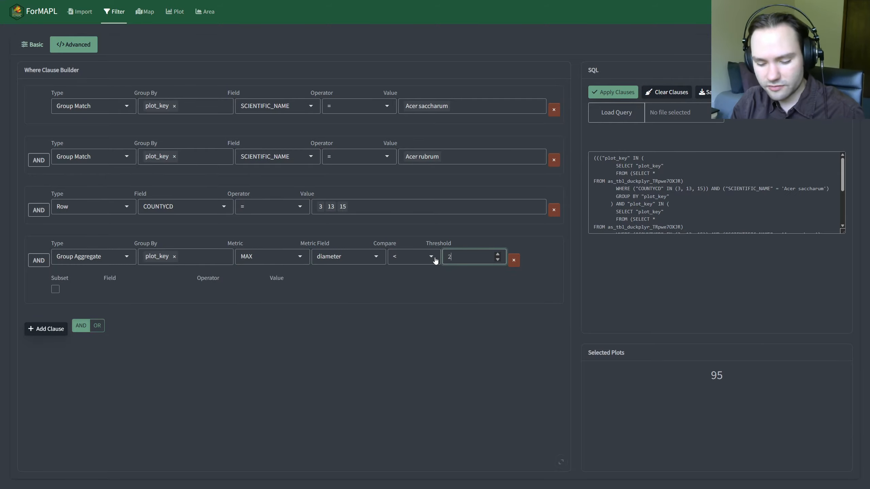
type("0")
left_click(462, 289)
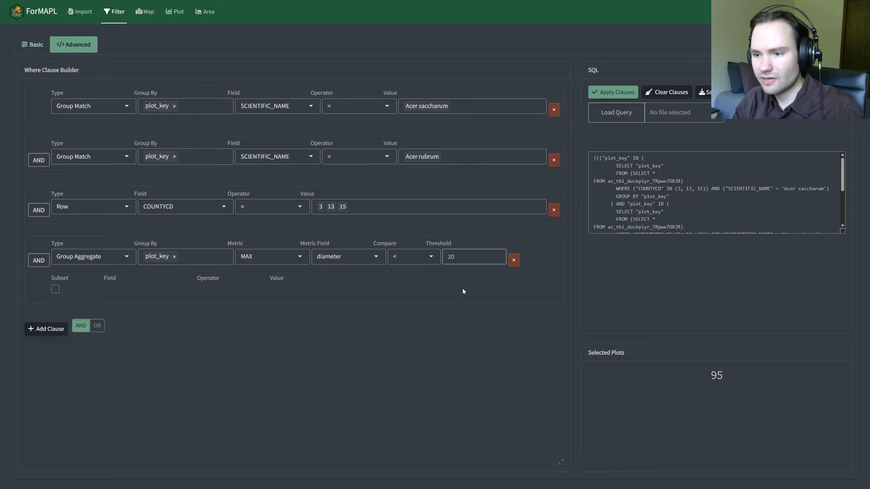
left_click(635, 92)
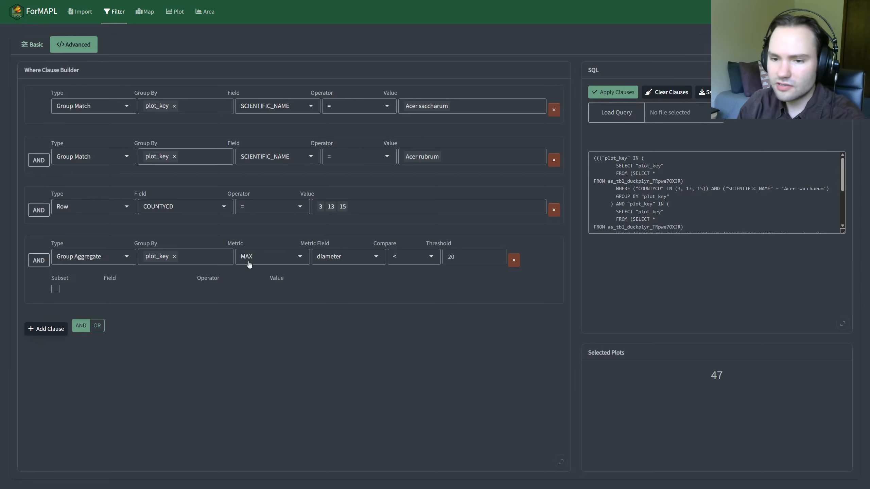
Step: Enable a subset on the aggregate clause with OWNGRPCD = 40 and reapply the clauses
left_click(55, 289)
left_click(150, 293)
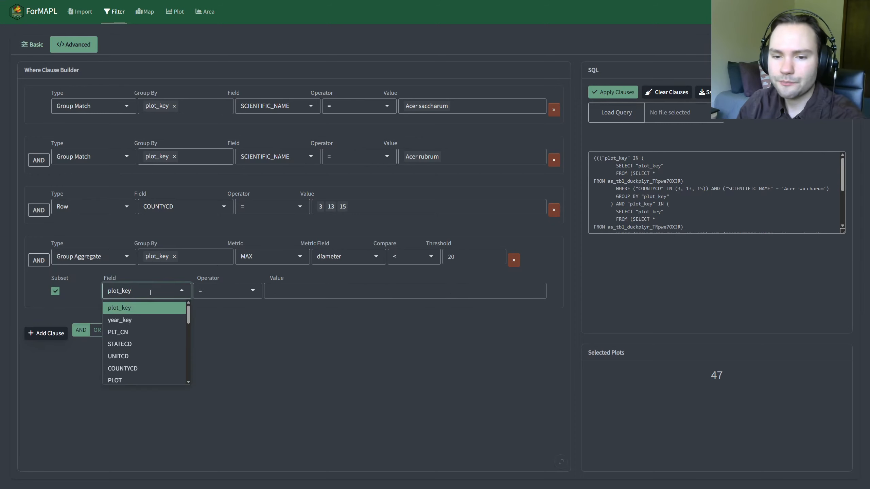
scroll(156, 326, "down", 5)
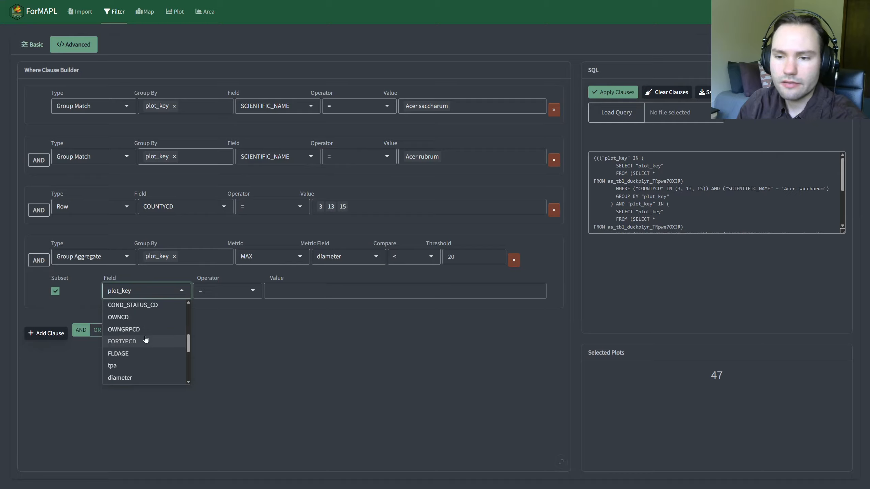
left_click(143, 330)
left_click(245, 288)
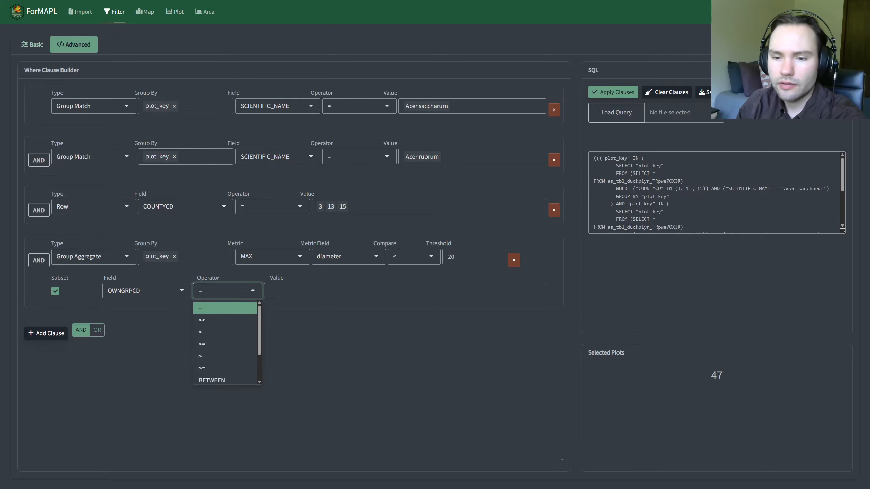
left_click(223, 310)
left_click(308, 291)
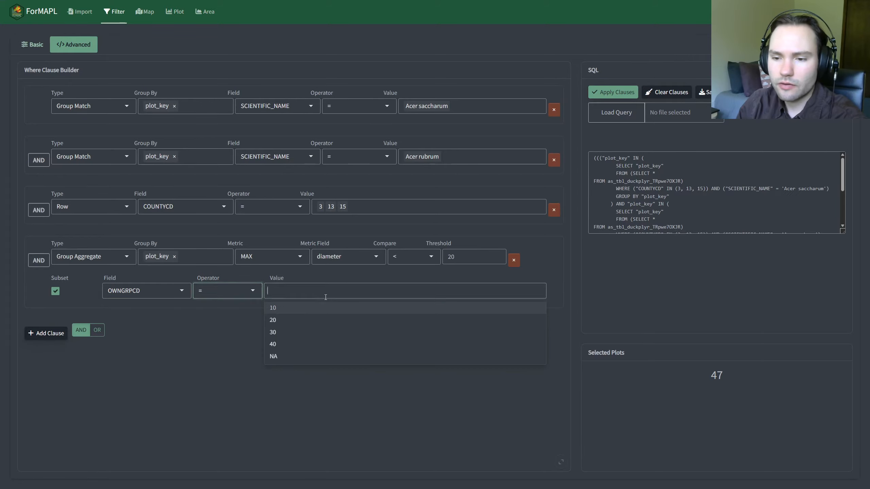
left_click(309, 344)
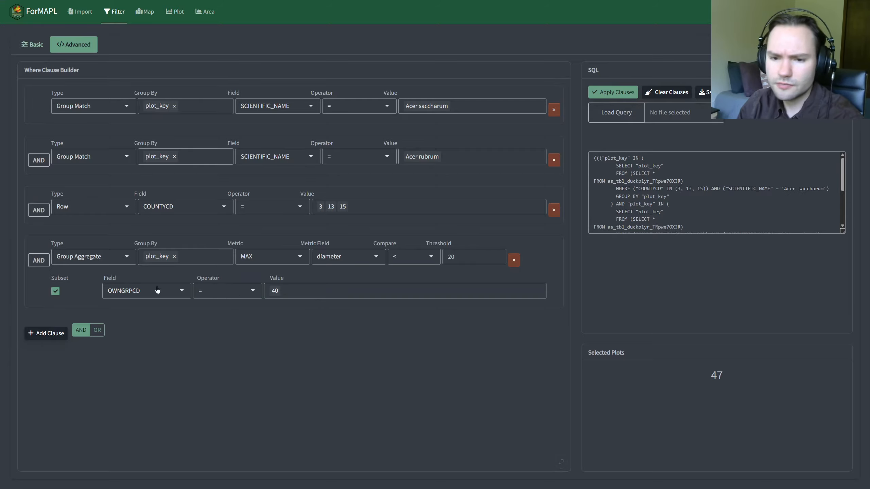
left_click(605, 95)
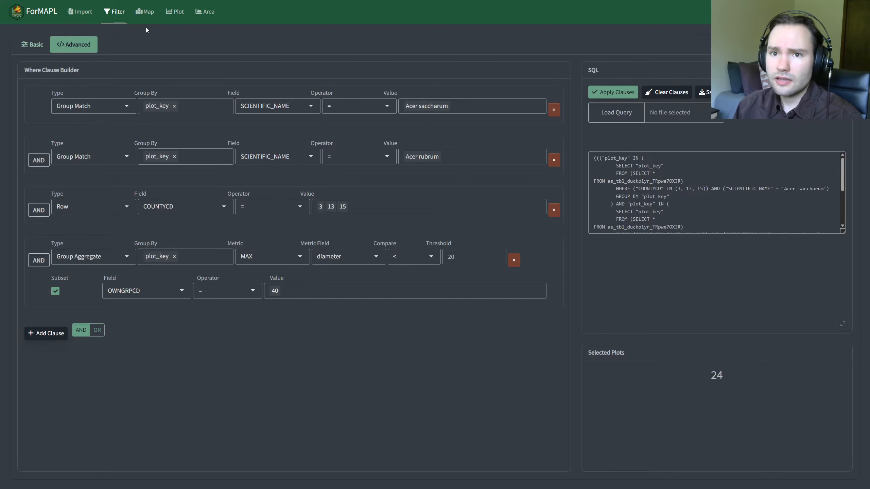
Step: View on the map where the plots selected by all four clauses are located
left_click(145, 12)
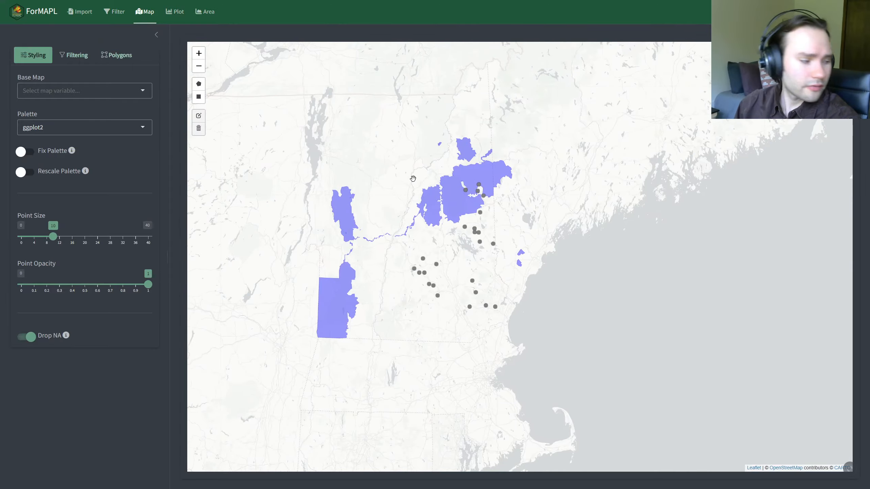
left_click_drag(505, 187, 494, 189)
scroll(494, 189, "down", 1)
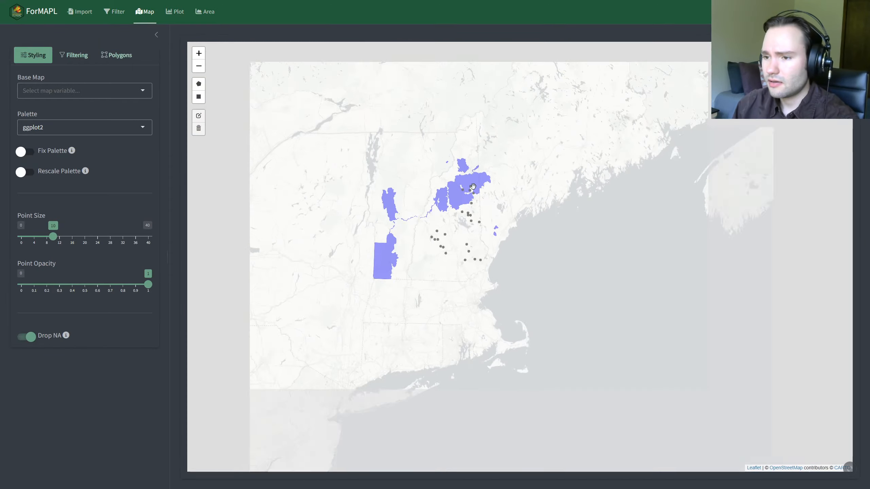
scroll(497, 187, "up", 1)
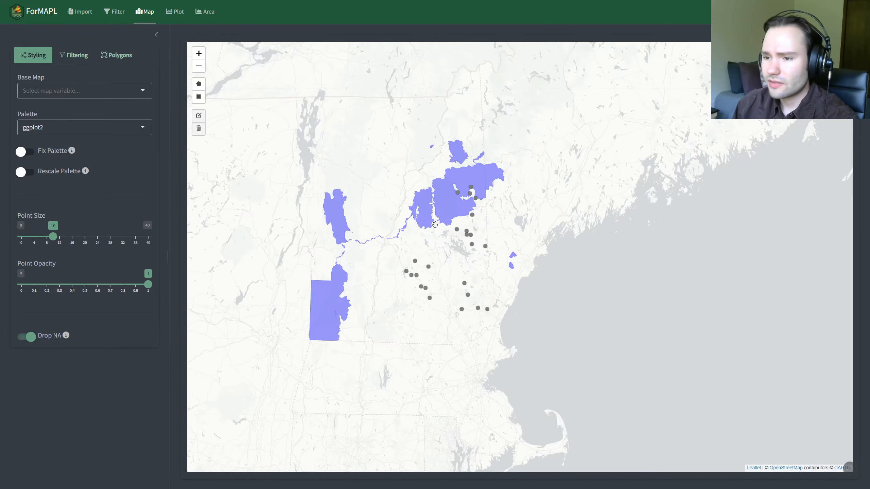
Step: Return to the filter clauses and enlarge the SQL text area to show the entire generated query
left_click(114, 11)
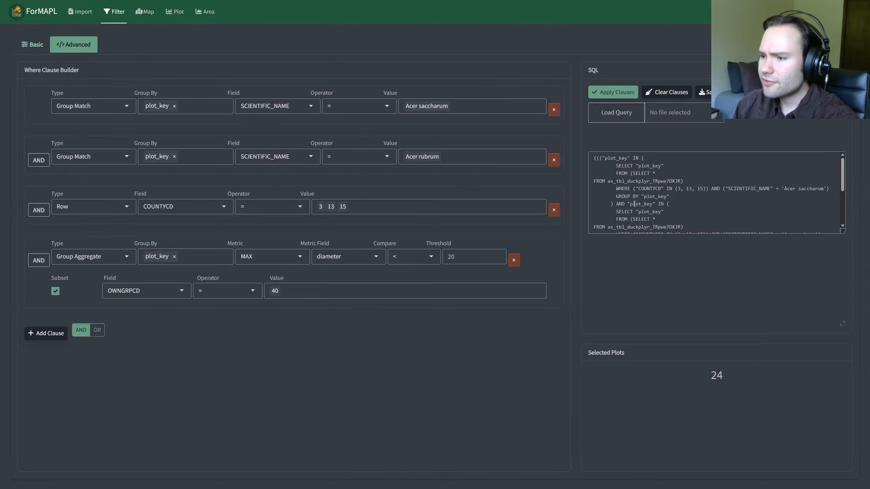
scroll(788, 212, "down", 1)
left_click_drag(843, 232, 857, 321)
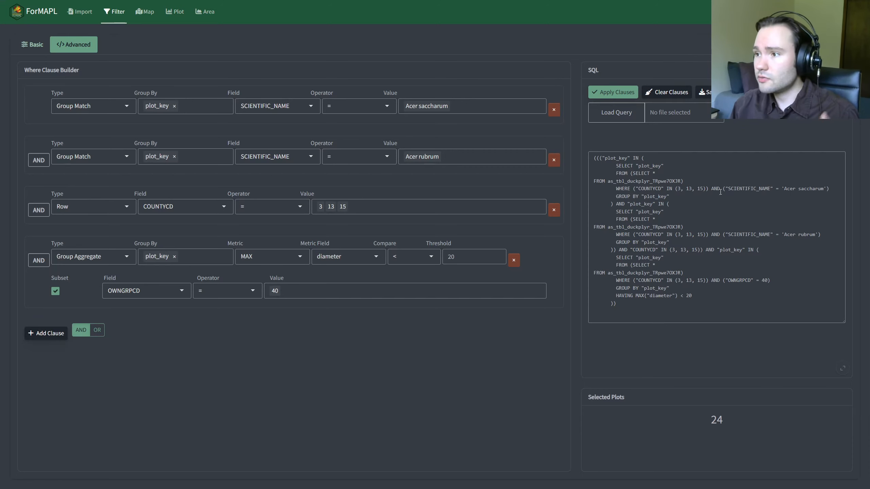
Step: Save the query as formapl_query_2026-07-08.txt in the FORMAPL_DEMO folder on the Desktop
left_click(708, 92)
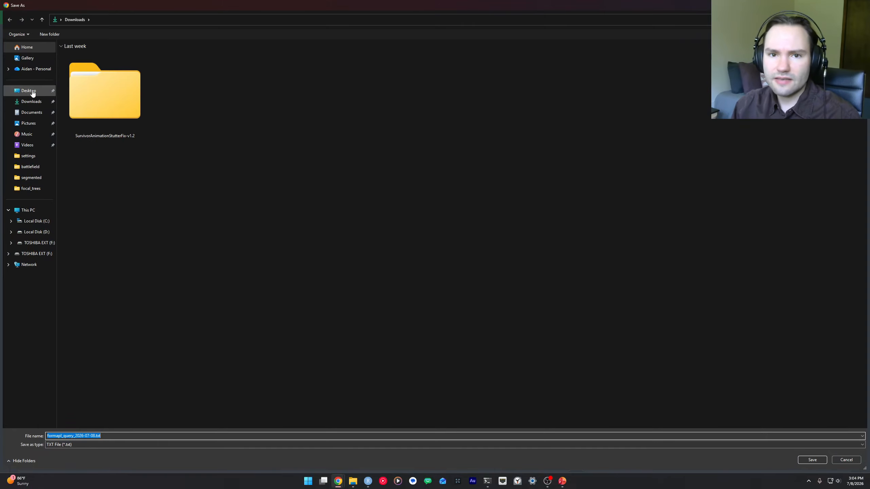
left_click(32, 90)
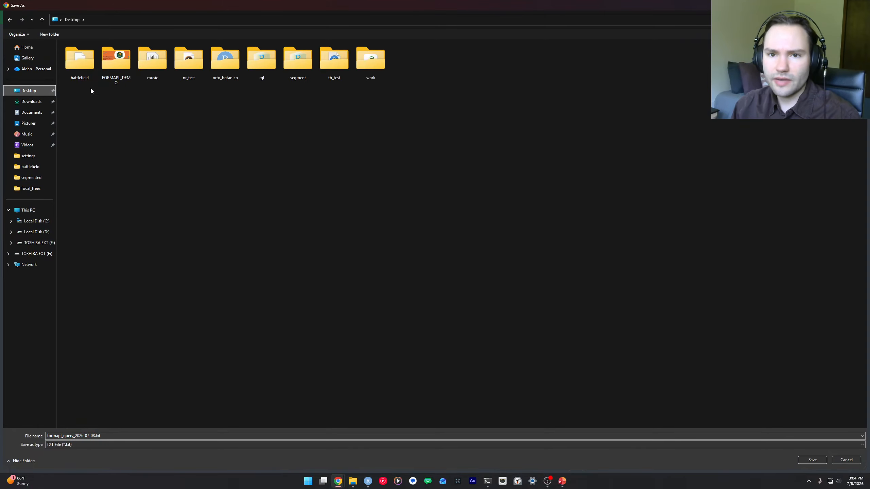
double_click(117, 63)
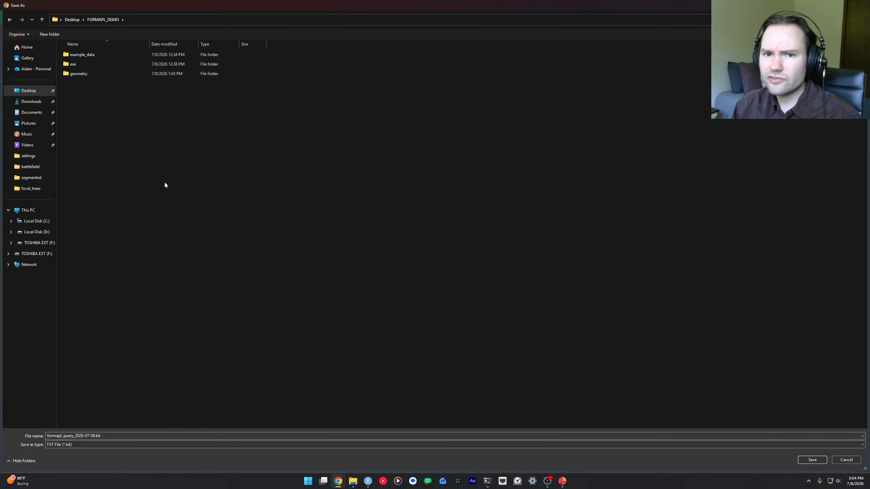
left_click(813, 461)
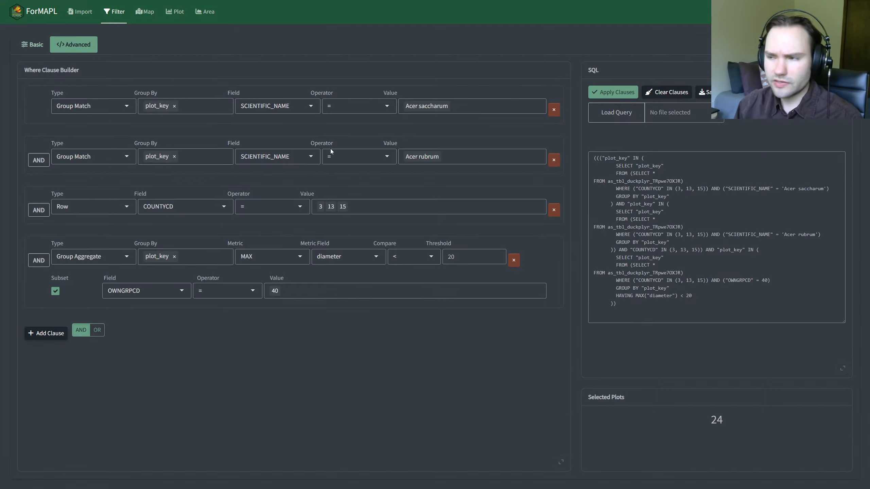
Step: Clear all the filter clauses and check the unfiltered plots on the map
left_click(653, 92)
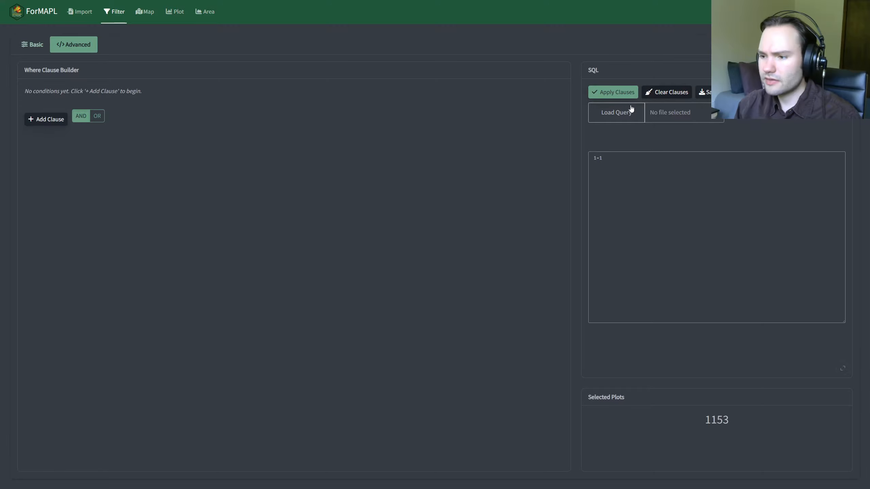
left_click(145, 12)
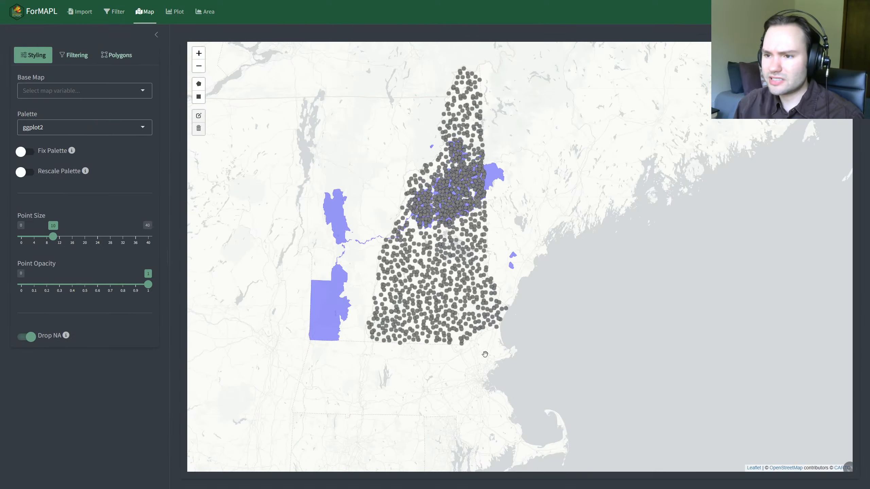
left_click(114, 11)
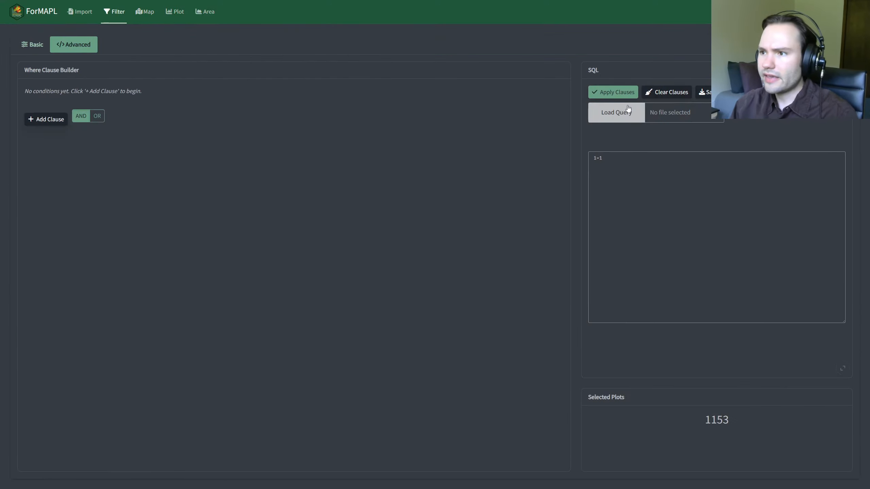
Step: Load the saved query formapl_query_2026-07-08.txt from the FORMAPL_DEMO folder and check its selected plots on the map
left_click(627, 122)
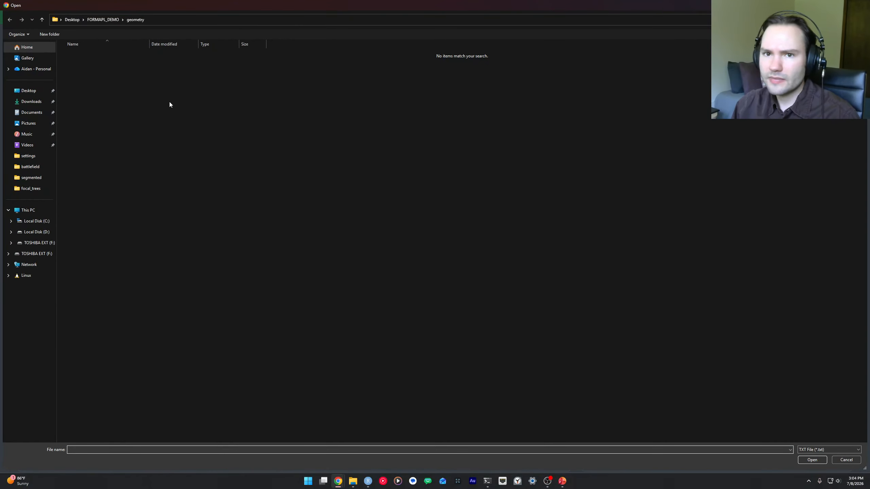
left_click(97, 20)
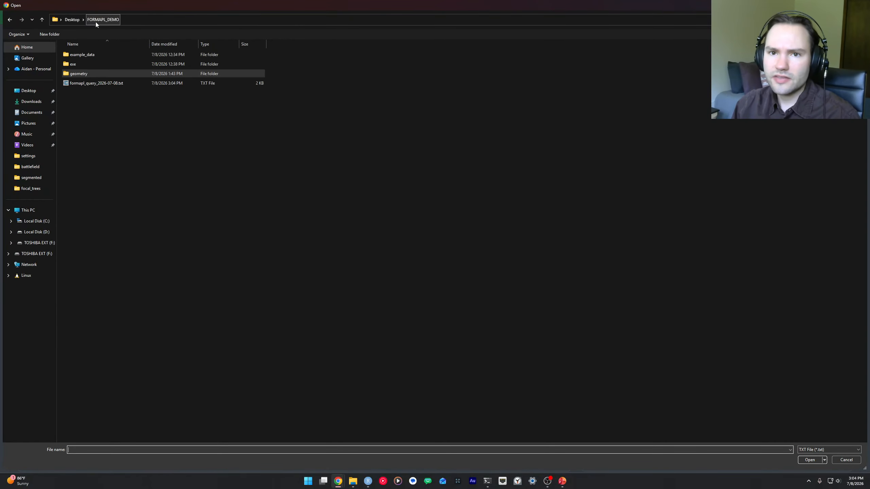
left_click(131, 83)
left_click(810, 461)
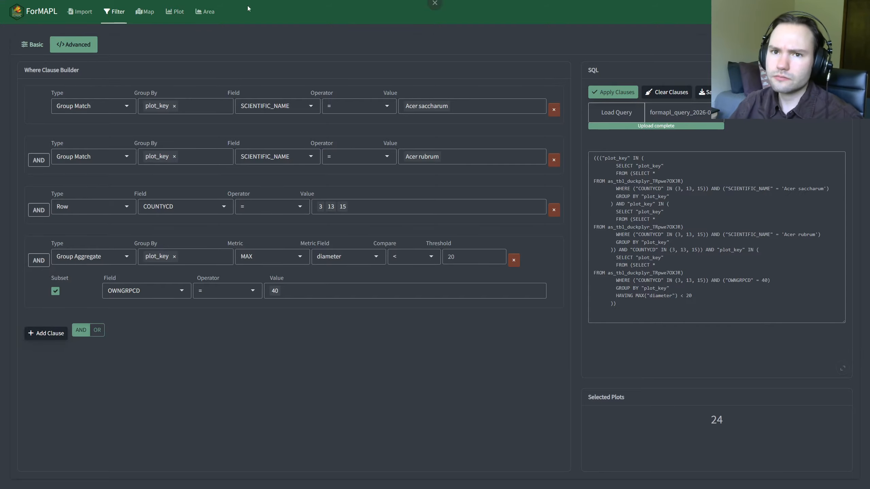
left_click(145, 12)
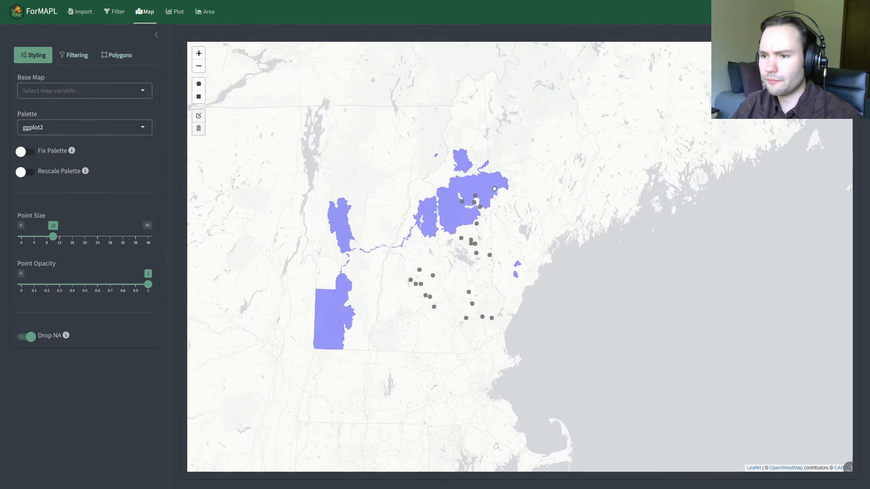
Step: Return to the filter clauses and review the Acer saccharum clause's operator choices and the aggregate clause's metric field and metric choices
left_click(106, 14)
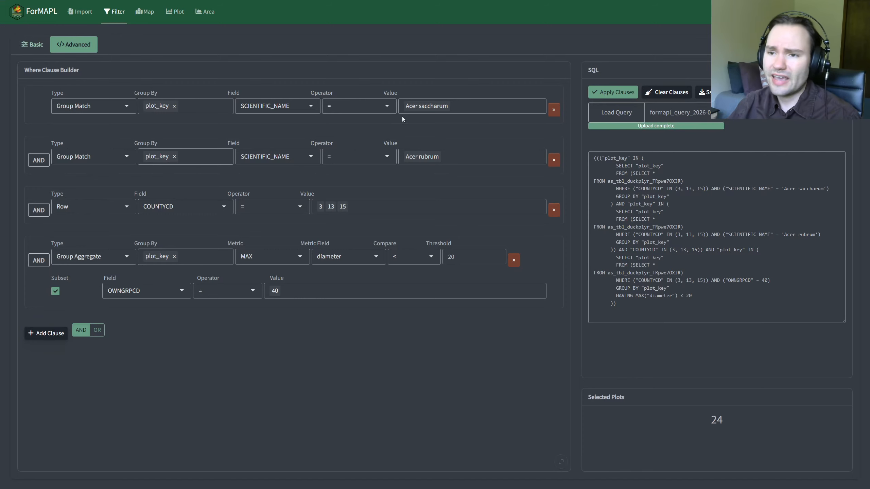
left_click(384, 106)
left_click(290, 172)
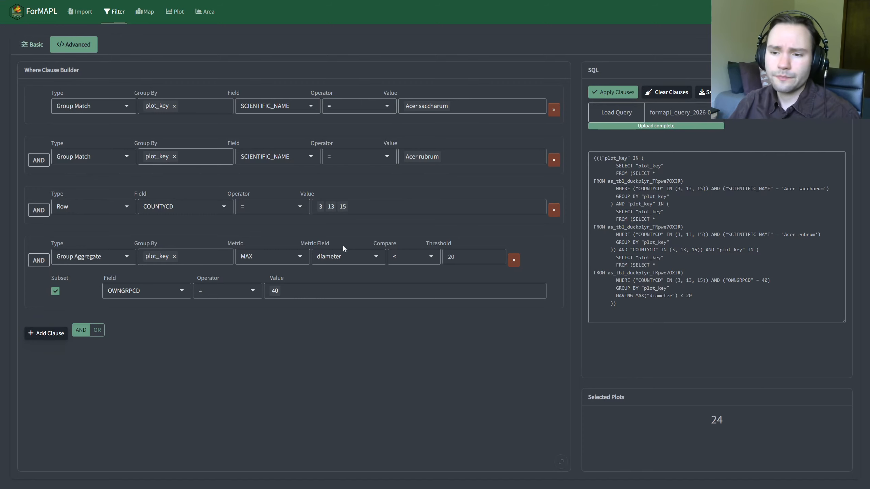
left_click(340, 259)
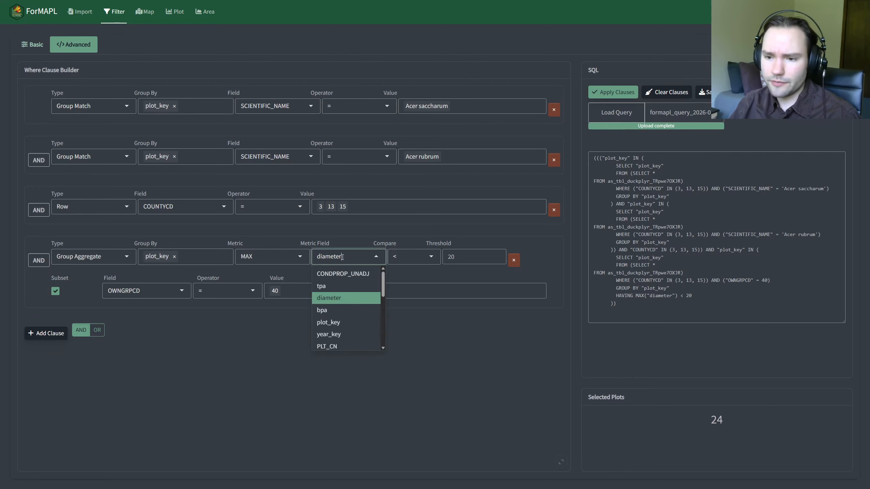
left_click(296, 258)
scroll(274, 308, "down", 1)
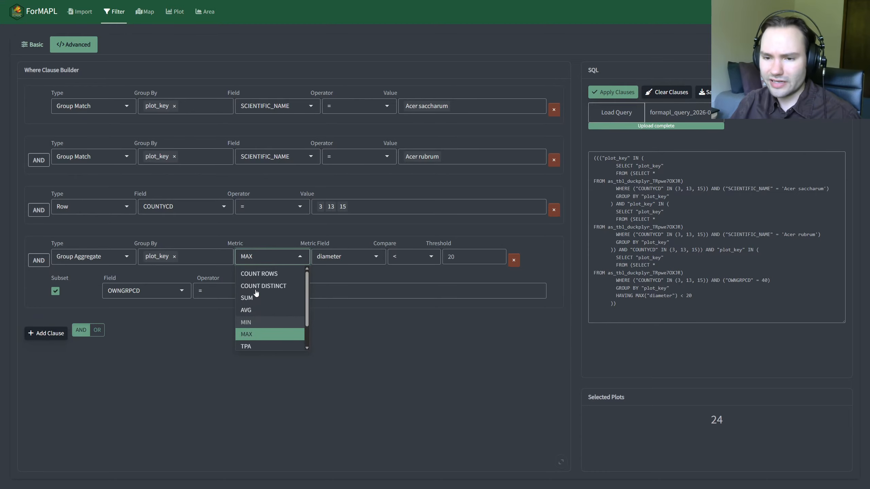
scroll(265, 294, "up", 1)
left_click(266, 239)
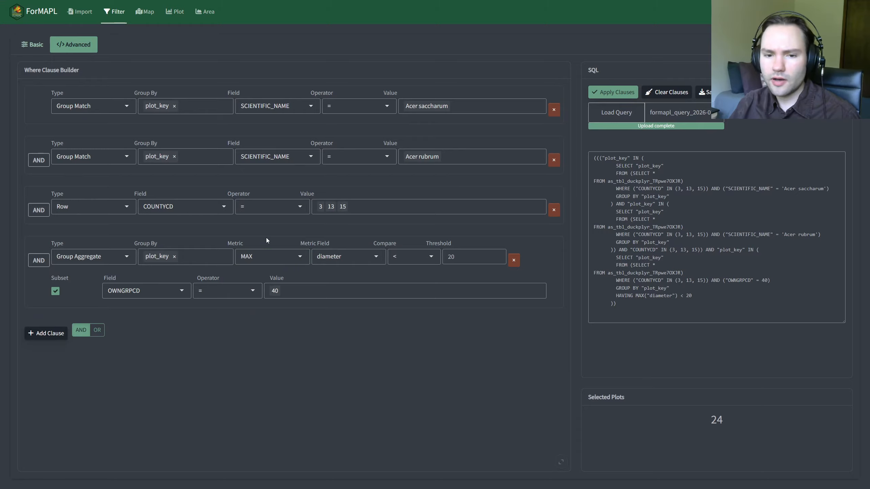